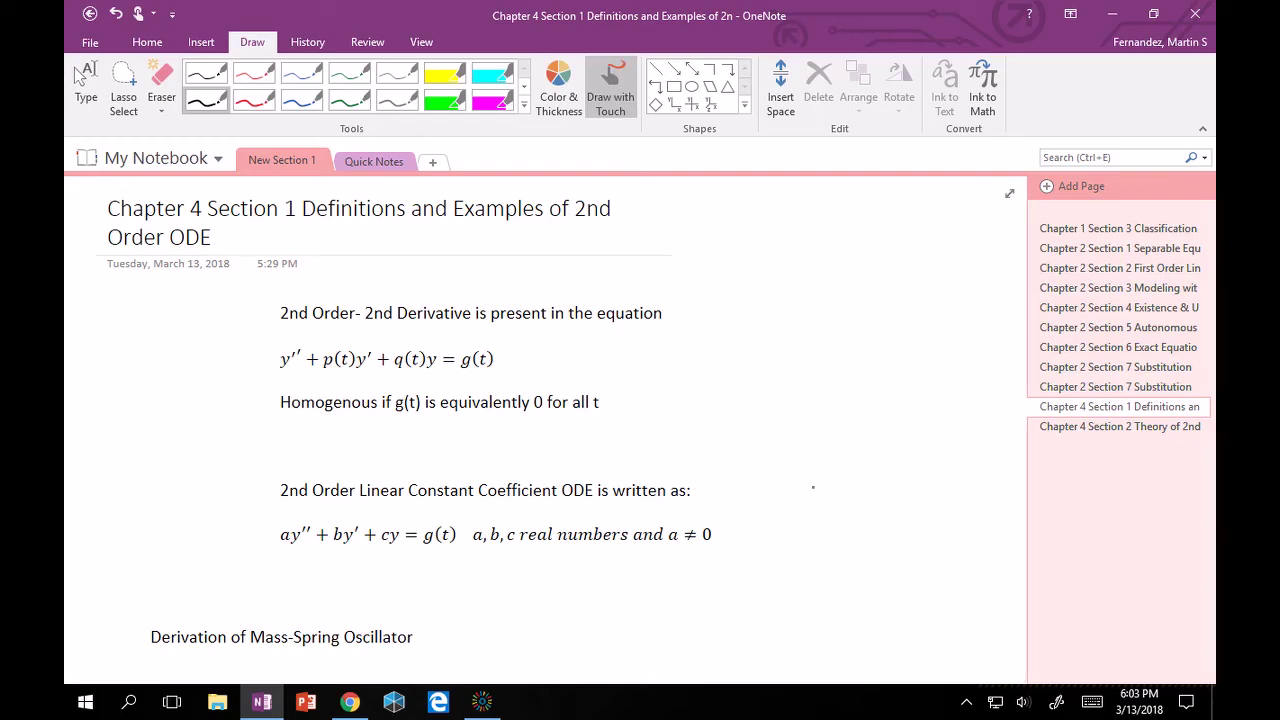
Ink a circle around the a ≠ 0 condition in the constant-coefficient ODE line.
mouse_move(718, 512)
mouse_down()
mouse_move(664, 528)
mouse_move(671, 559)
mouse_move(716, 514)
mouse_up()
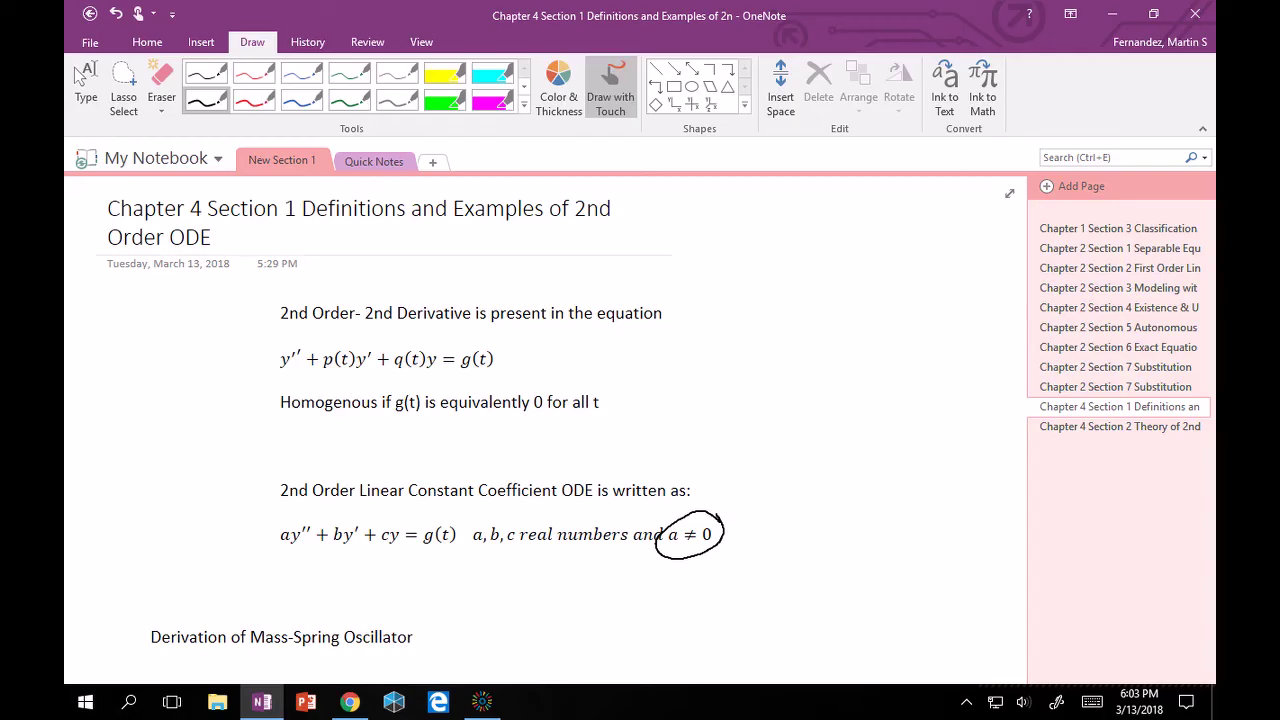
Scroll to the Derivation of Mass-Spring Oscillator heading and ink a short line beneath it.
scroll(728, 488, down, 2)
scroll(729, 492, down, 4)
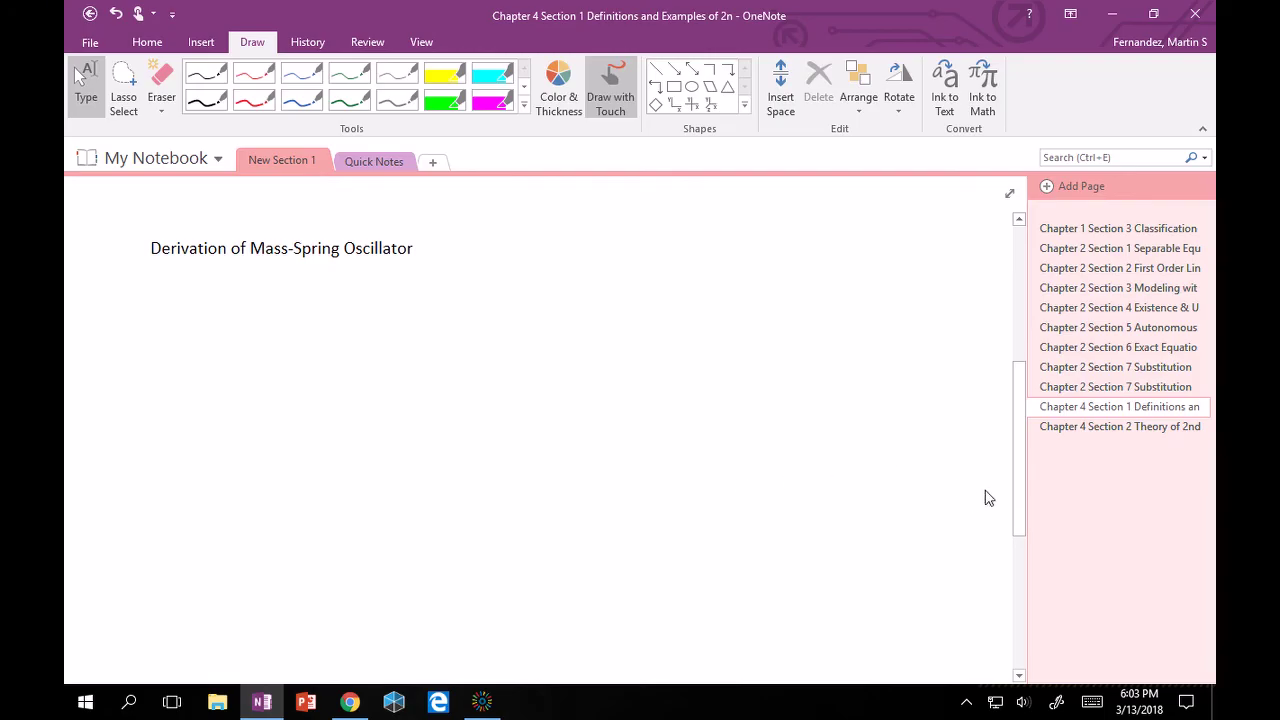
drag(1018, 488, 1023, 509)
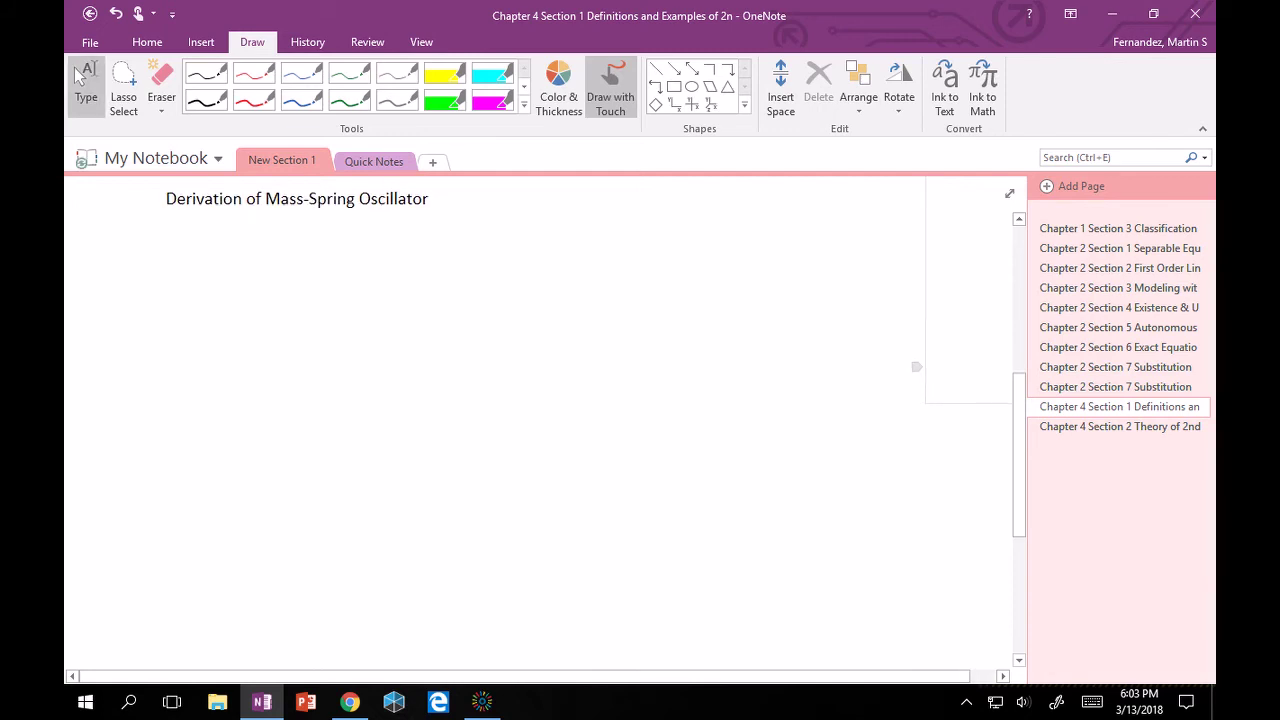
click(206, 100)
Ink the ceiling line, the vertical spring-mass-damper body and the short line below the dashpot.
drag(112, 261, 277, 258)
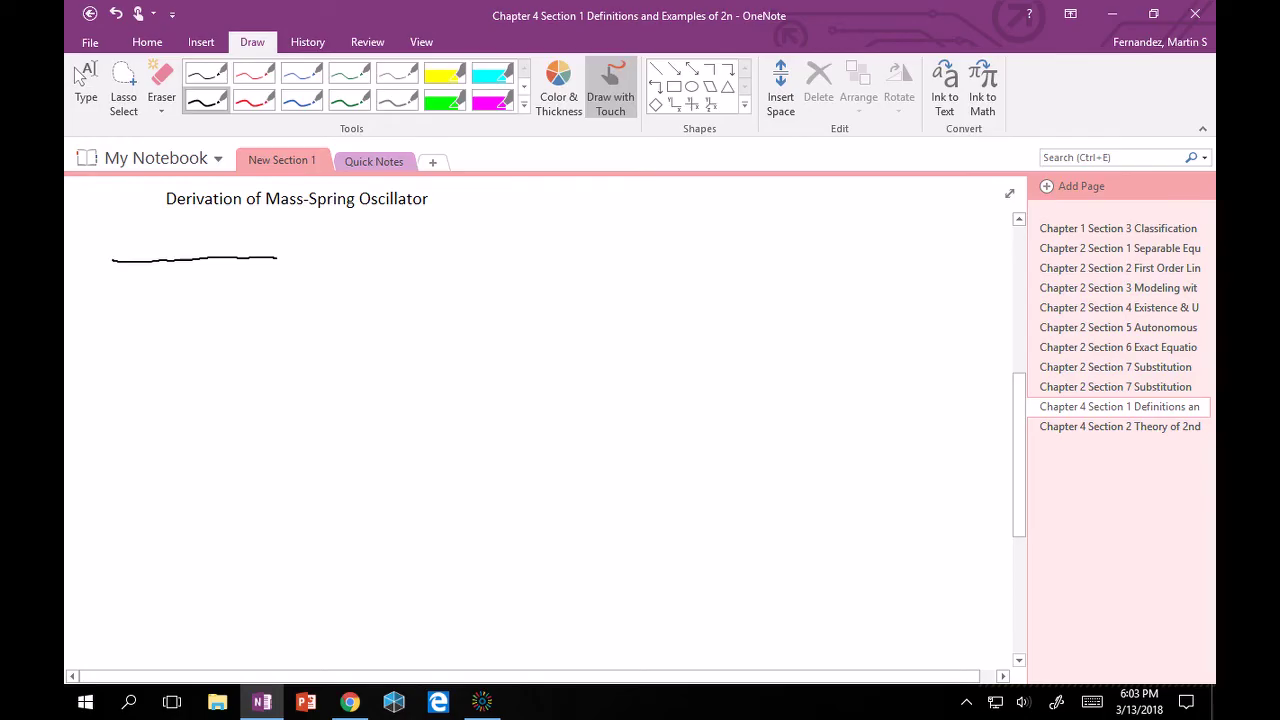
mouse_move(189, 262)
mouse_down()
mouse_move(173, 302)
mouse_move(196, 313)
mouse_move(171, 331)
mouse_move(197, 333)
mouse_move(172, 356)
mouse_move(200, 358)
mouse_move(166, 377)
mouse_move(197, 376)
mouse_move(182, 418)
mouse_move(149, 425)
mouse_move(226, 424)
mouse_move(225, 483)
mouse_move(133, 492)
mouse_move(130, 427)
mouse_move(168, 422)
mouse_move(172, 472)
mouse_move(193, 460)
mouse_move(197, 470)
mouse_move(185, 541)
mouse_move(162, 574)
mouse_move(216, 575)
mouse_move(202, 546)
mouse_up()
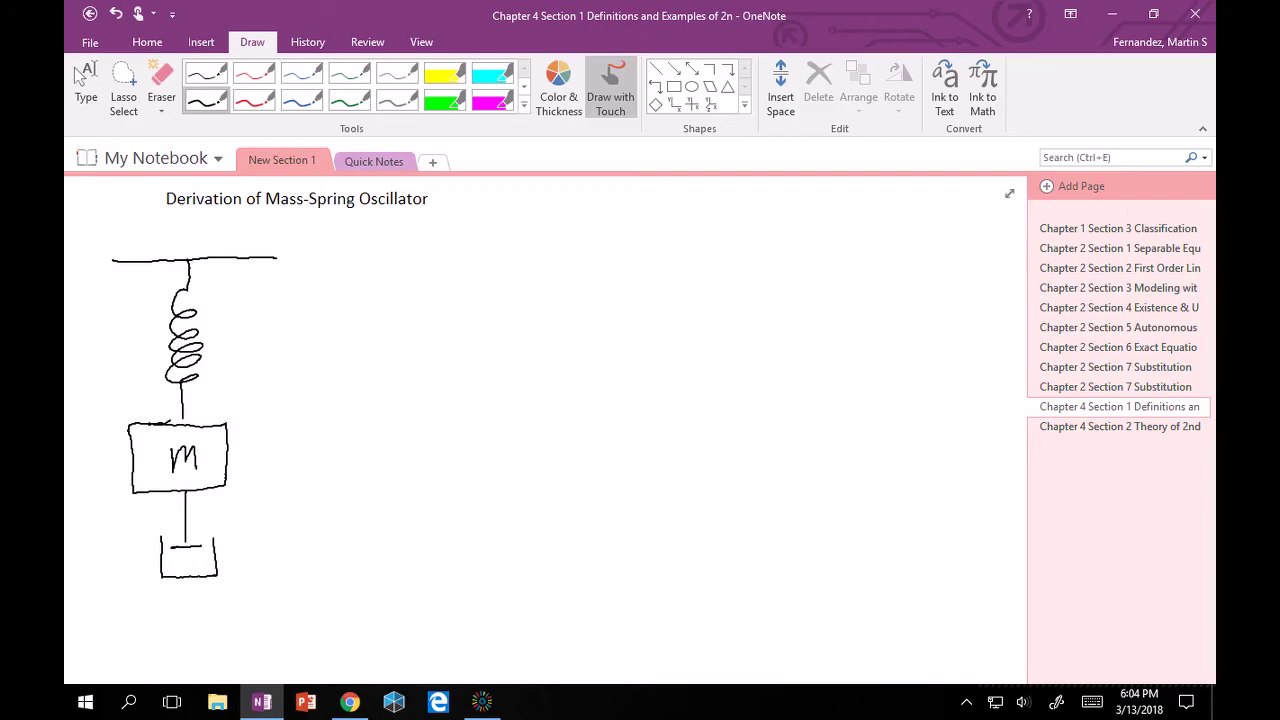
mouse_move(190, 576)
mouse_down()
mouse_move(191, 621)
mouse_move(131, 627)
mouse_move(232, 624)
mouse_up()
Label the spring k and damper γ, and add a downward ⊕ direction arrow.
mouse_move(220, 320)
mouse_down()
mouse_move(232, 346)
mouse_move(221, 336)
mouse_up()
mouse_move(229, 545)
mouse_down()
mouse_move(238, 576)
mouse_move(251, 536)
mouse_up()
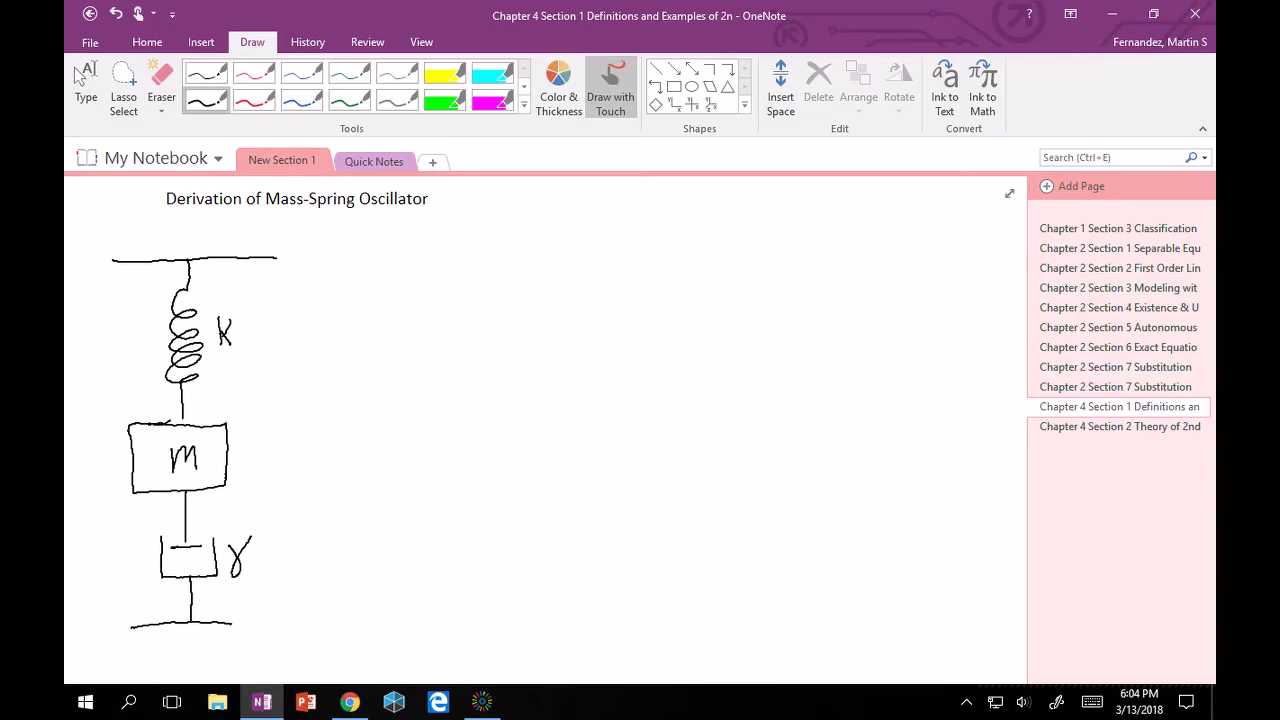
mouse_move(222, 488)
mouse_down()
mouse_move(217, 524)
mouse_move(260, 511)
mouse_up()
mouse_move(250, 492)
mouse_down()
mouse_move(238, 497)
mouse_move(250, 493)
mouse_move(277, 527)
mouse_move(306, 512)
mouse_move(318, 527)
mouse_up()
mouse_move(331, 511)
mouse_down()
mouse_move(325, 527)
mouse_move(358, 522)
mouse_up()
drag(361, 524, 374, 522)
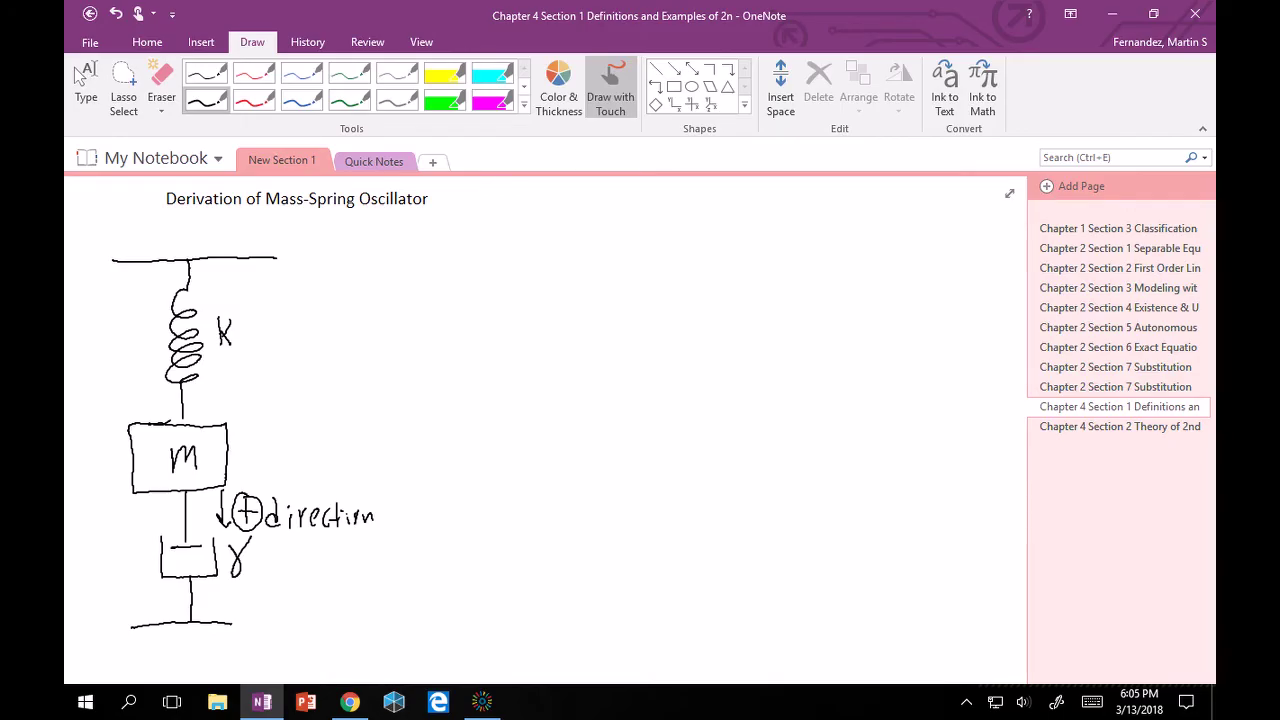
Draw two upward force arrows on the mass labelled F_s and F_d.
mouse_move(219, 433)
mouse_down()
mouse_move(223, 368)
mouse_move(239, 414)
mouse_up()
mouse_move(232, 380)
mouse_down()
mouse_move(250, 378)
mouse_move(253, 421)
mouse_up()
mouse_move(139, 427)
mouse_down()
mouse_move(129, 378)
mouse_move(137, 385)
mouse_up()
mouse_move(101, 346)
mouse_down()
mouse_move(102, 366)
mouse_move(110, 338)
mouse_up()
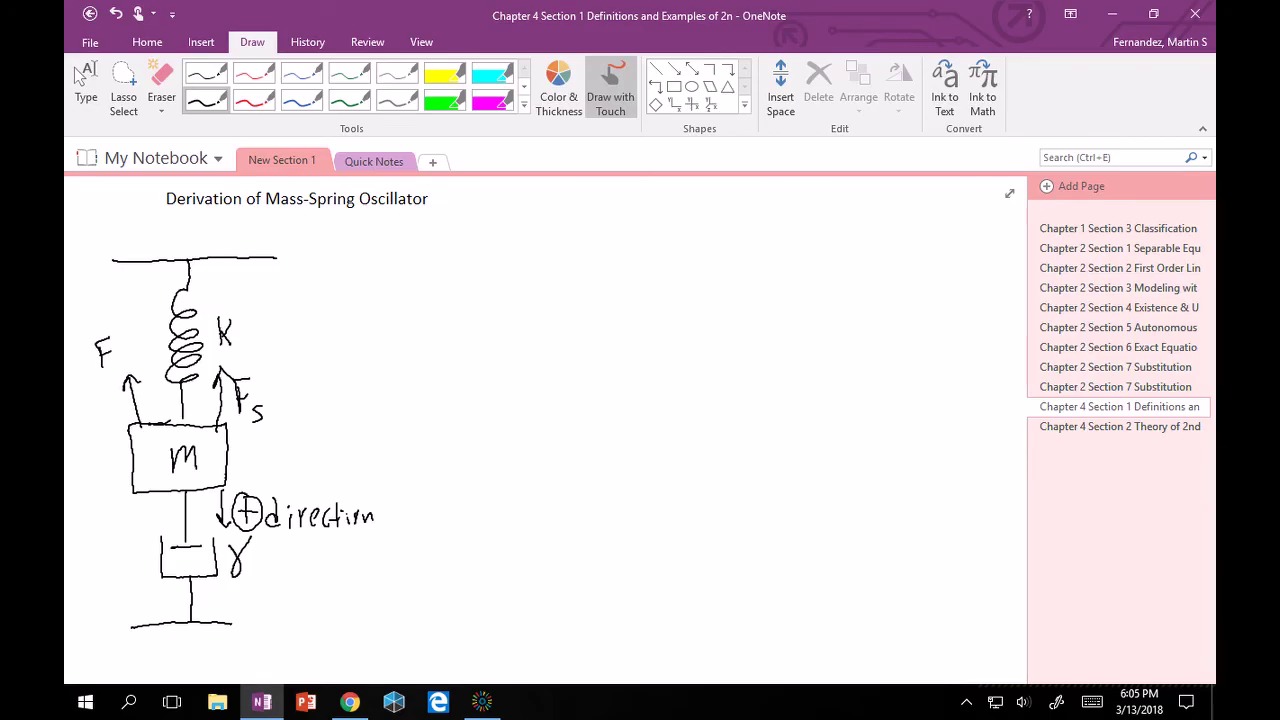
drag(116, 357, 116, 377)
Handwrite "Newton's 2nd" to the right of the diagram.
mouse_move(357, 287)
mouse_down()
mouse_move(358, 326)
mouse_move(376, 285)
mouse_move(399, 316)
mouse_up()
mouse_move(401, 297)
mouse_down()
mouse_move(406, 312)
mouse_move(418, 289)
mouse_move(424, 310)
mouse_up()
drag(417, 296, 430, 294)
mouse_move(440, 295)
mouse_down()
mouse_move(437, 307)
mouse_move(442, 296)
mouse_up()
mouse_move(448, 298)
mouse_down()
mouse_move(508, 292)
mouse_move(511, 313)
mouse_move(553, 312)
mouse_up()
mouse_move(551, 301)
mouse_down()
mouse_move(542, 312)
mouse_move(575, 302)
mouse_move(583, 316)
mouse_up()
Complete the heading as "Law: ΣF = ma = −F_d − F_s".
mouse_move(597, 302)
mouse_down()
mouse_move(598, 315)
mouse_move(650, 287)
mouse_move(648, 316)
mouse_move(692, 326)
mouse_move(704, 289)
mouse_move(703, 311)
mouse_up()
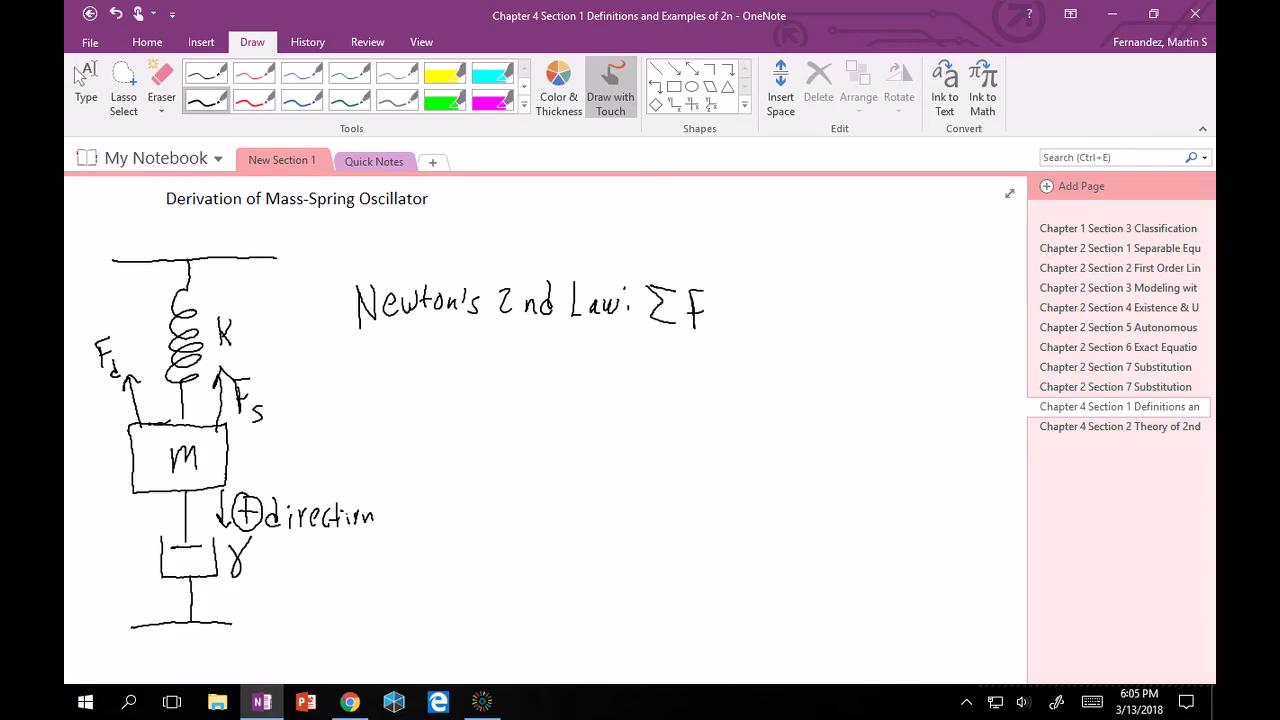
drag(716, 311, 734, 311)
mouse_move(712, 301)
mouse_down()
mouse_move(748, 299)
mouse_move(794, 326)
mouse_up()
drag(806, 313, 835, 297)
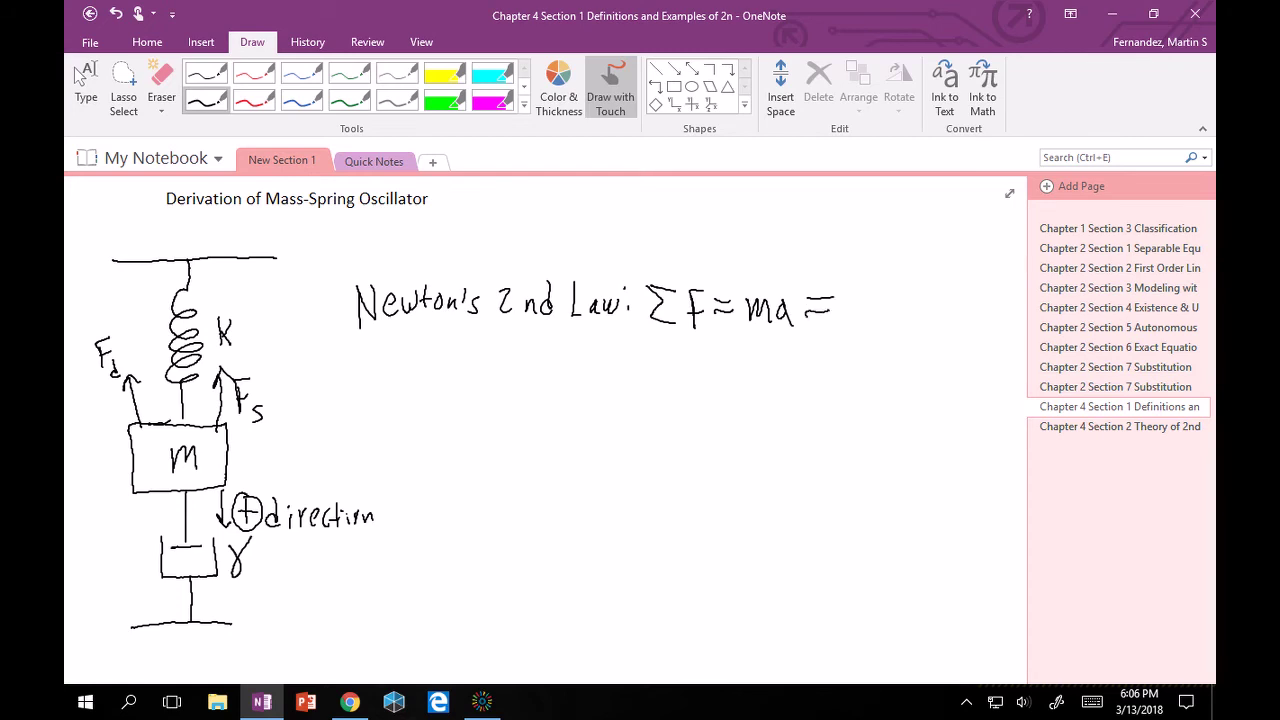
drag(842, 308, 862, 308)
mouse_move(875, 288)
mouse_down()
mouse_move(876, 322)
mouse_move(881, 297)
mouse_move(889, 322)
mouse_move(911, 311)
mouse_move(926, 326)
mouse_move(922, 298)
mouse_move(927, 328)
mouse_move(936, 288)
mouse_up()
drag(921, 310, 938, 331)
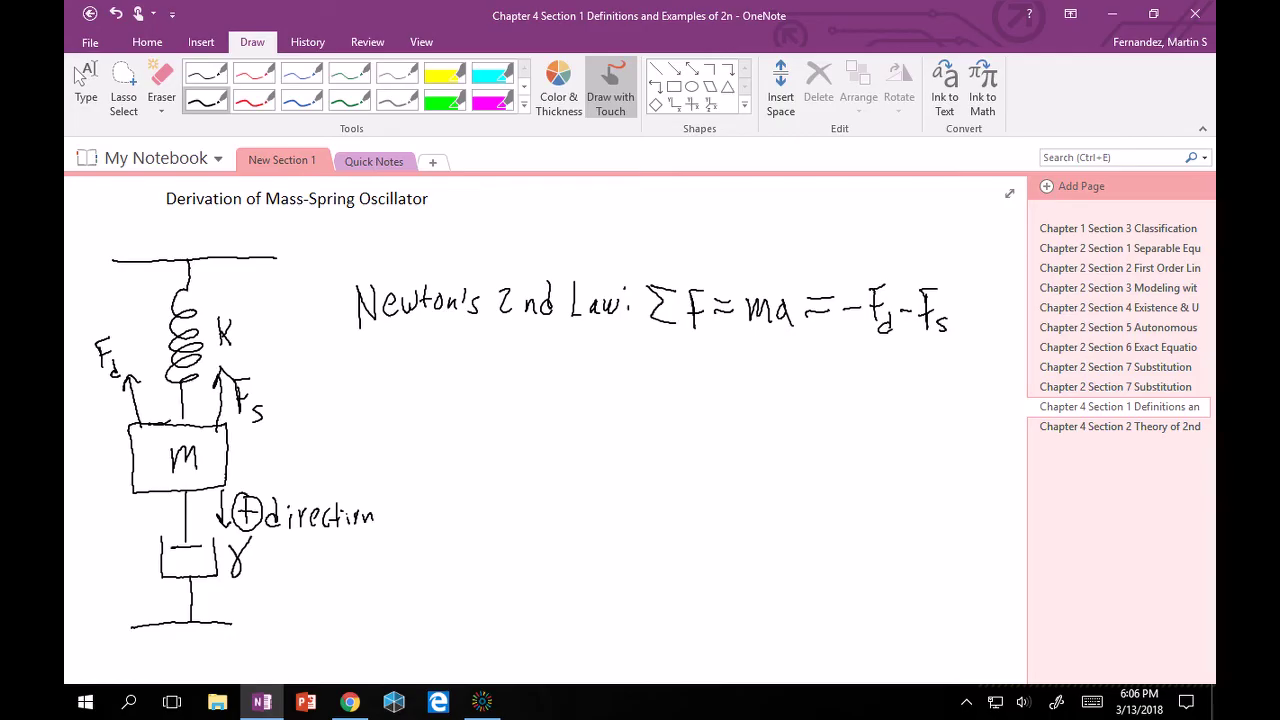
Write F_d = γv and F_s = ky beneath Newton's 2nd Law.
drag(372, 372, 372, 418)
mouse_move(369, 370)
mouse_down()
mouse_move(372, 416)
mouse_move(390, 370)
mouse_move(420, 405)
mouse_up()
mouse_move(404, 393)
mouse_down()
mouse_move(436, 380)
mouse_move(444, 411)
mouse_move(449, 380)
mouse_move(467, 413)
mouse_move(482, 378)
mouse_up()
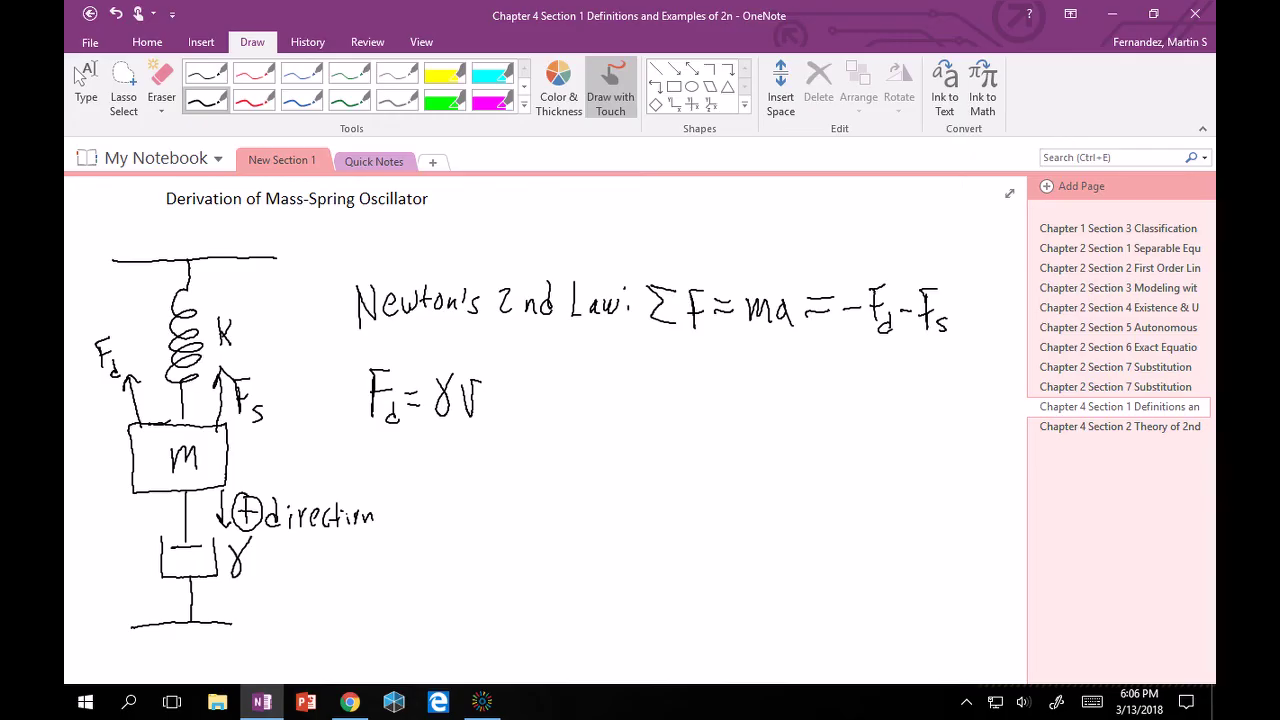
mouse_move(548, 372)
mouse_down()
mouse_move(549, 418)
mouse_move(566, 372)
mouse_move(564, 422)
mouse_move(596, 390)
mouse_move(614, 412)
mouse_move(614, 396)
mouse_up()
mouse_move(616, 396)
mouse_down()
mouse_move(628, 410)
mouse_move(636, 396)
mouse_up()
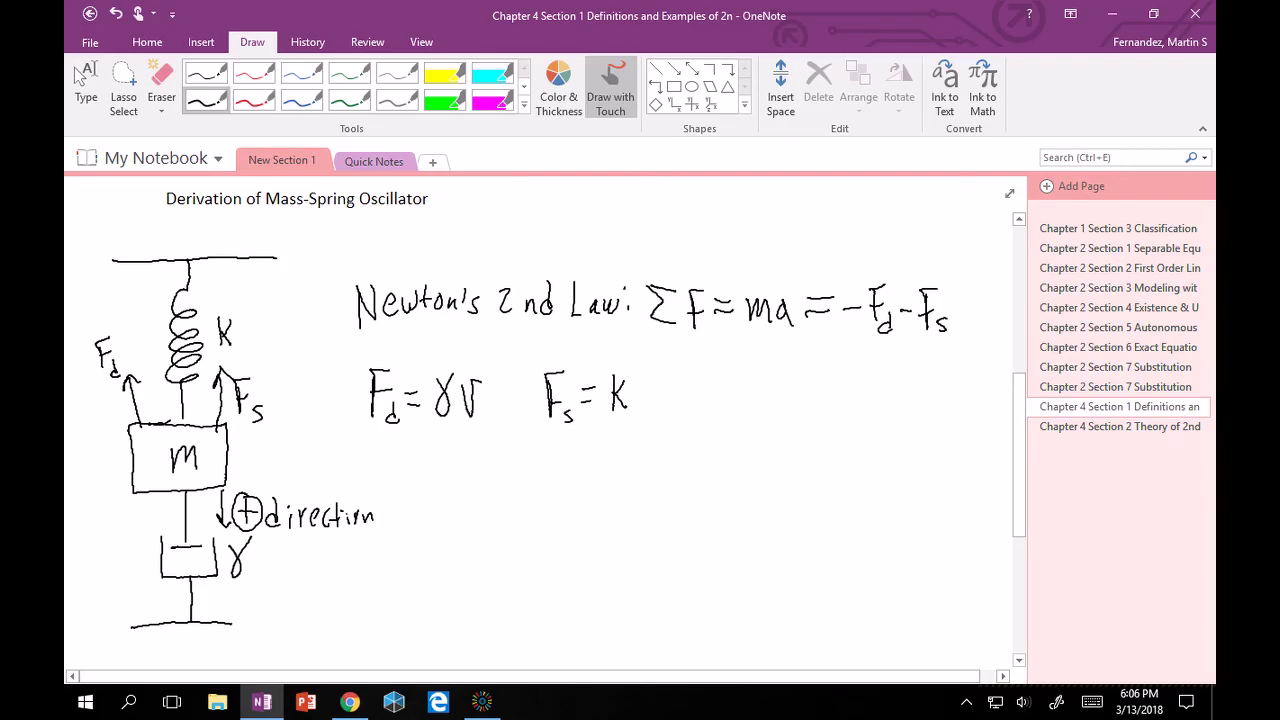
scroll(500, 400, up, 1)
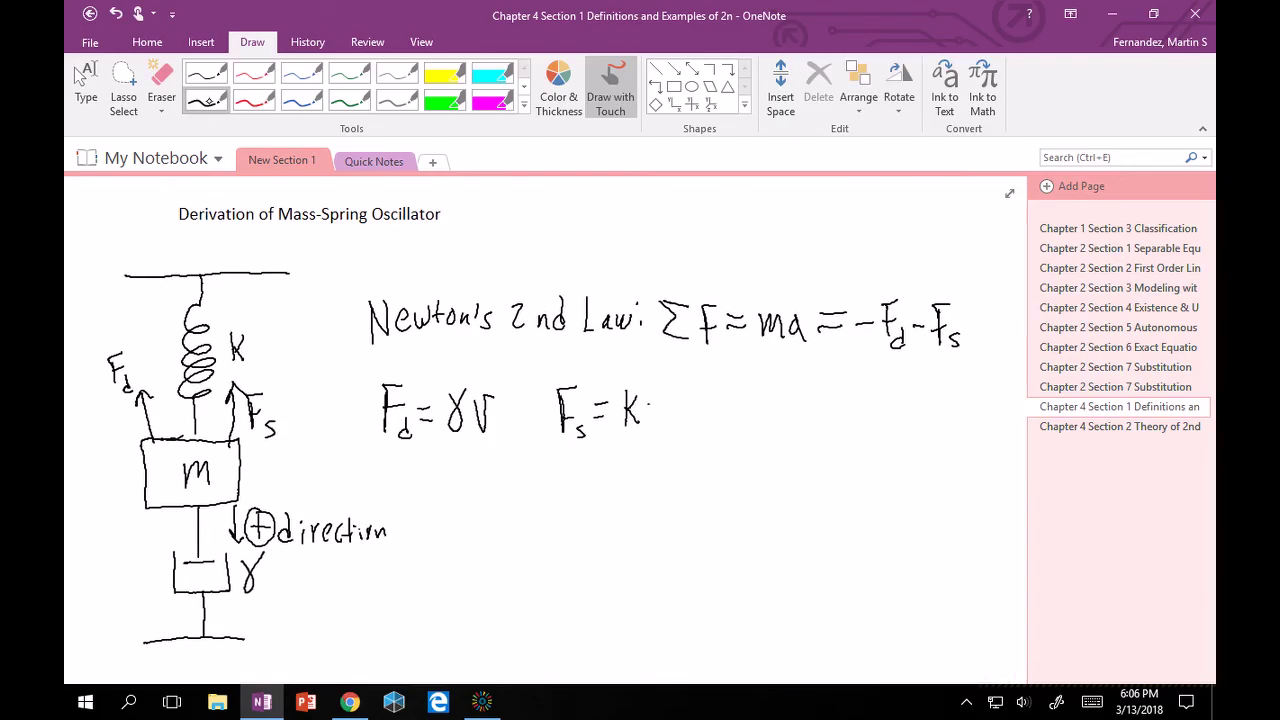
mouse_move(650, 402)
mouse_down()
mouse_move(664, 400)
mouse_move(656, 440)
mouse_up()
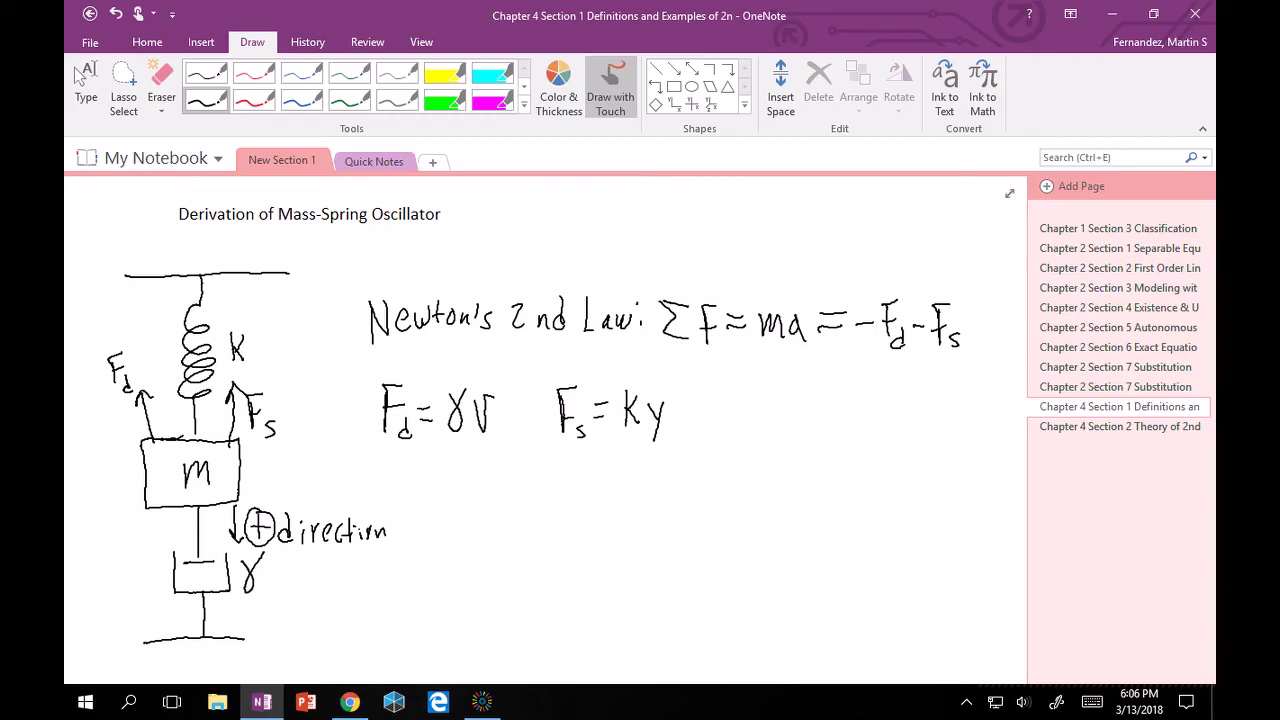
Write a = dv/dt below the force equations in black ink.
scroll(771, 515, down, 2)
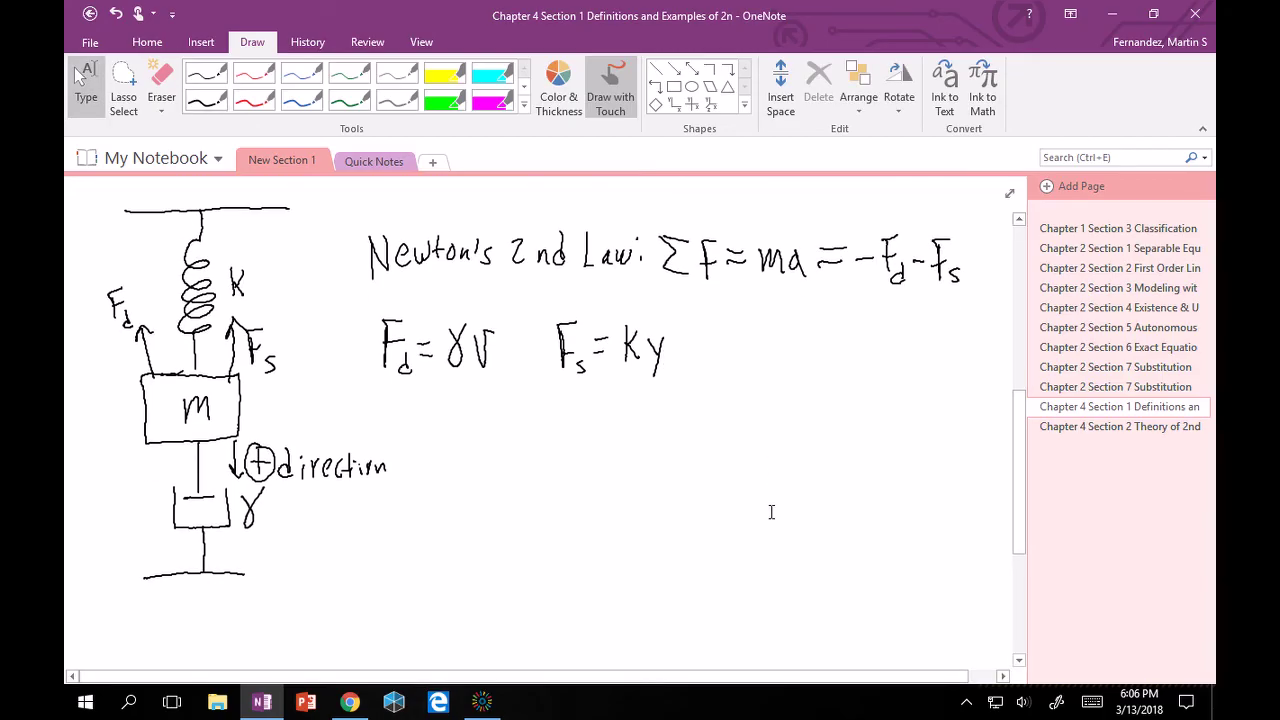
scroll(771, 512, down, 1)
scroll(771, 512, up, 1)
scroll(771, 512, down, 1)
scroll(771, 512, up, 1)
click(206, 101)
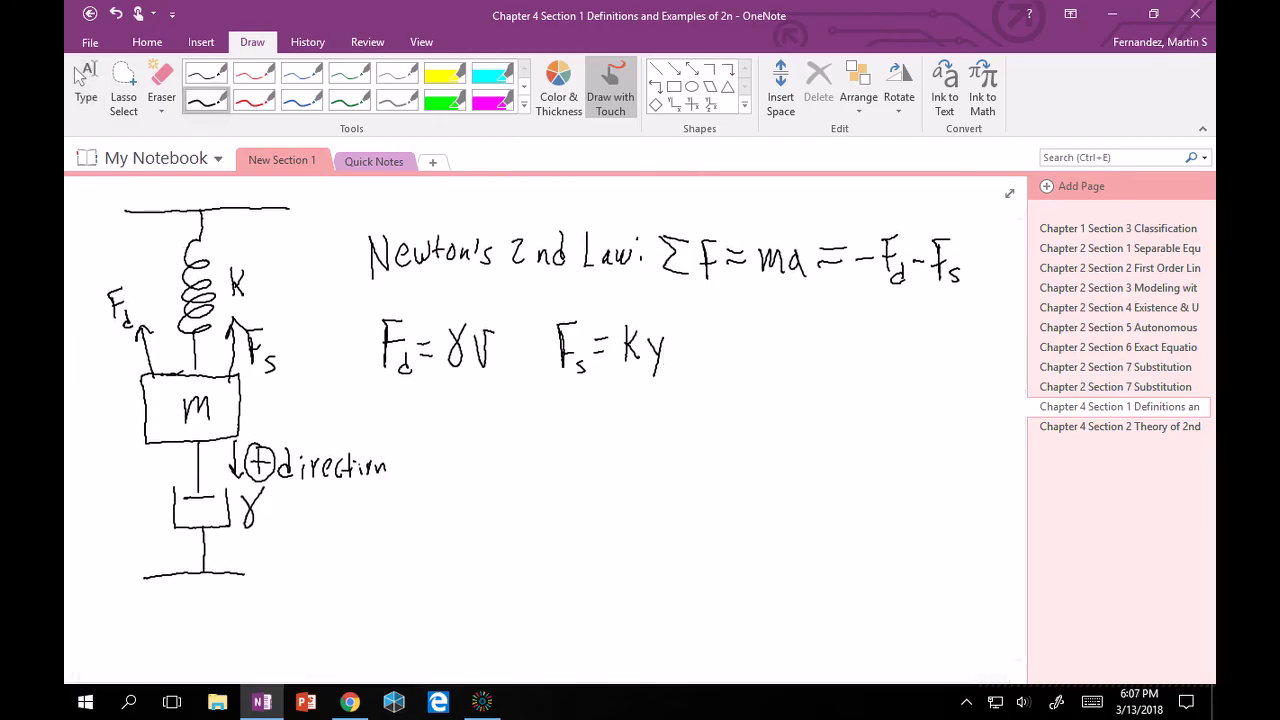
mouse_move(620, 424)
mouse_down()
mouse_move(630, 450)
mouse_move(655, 420)
mouse_move(705, 422)
mouse_move(718, 397)
mouse_move(714, 429)
mouse_up()
mouse_move(693, 442)
mouse_down()
mouse_move(690, 462)
mouse_move(708, 460)
mouse_up()
drag(700, 450, 712, 448)
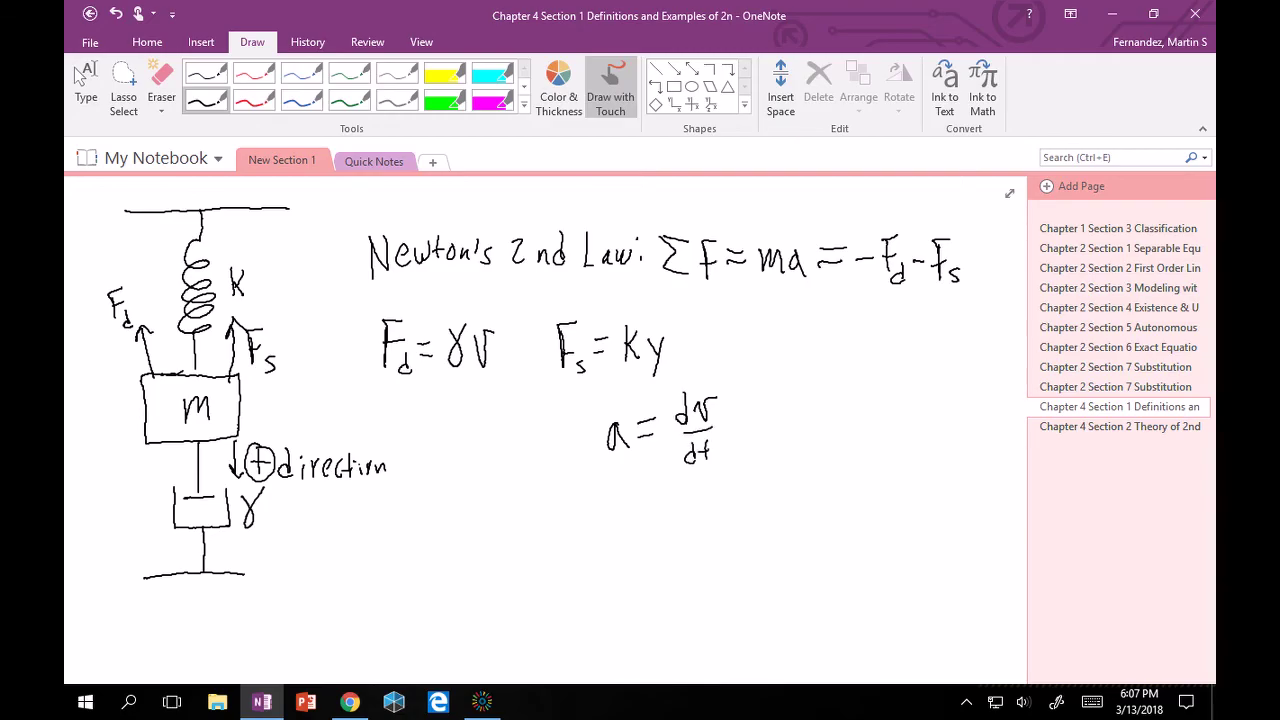
Extend the acceleration to = d²y/dt².
drag(733, 421, 748, 417)
mouse_move(776, 391)
mouse_down()
mouse_move(777, 418)
mouse_move(765, 418)
mouse_up()
drag(781, 372, 808, 408)
drag(817, 389, 810, 434)
drag(766, 434, 827, 428)
mouse_move(794, 442)
mouse_down()
mouse_move(792, 472)
mouse_move(806, 478)
mouse_up()
drag(793, 464, 836, 460)
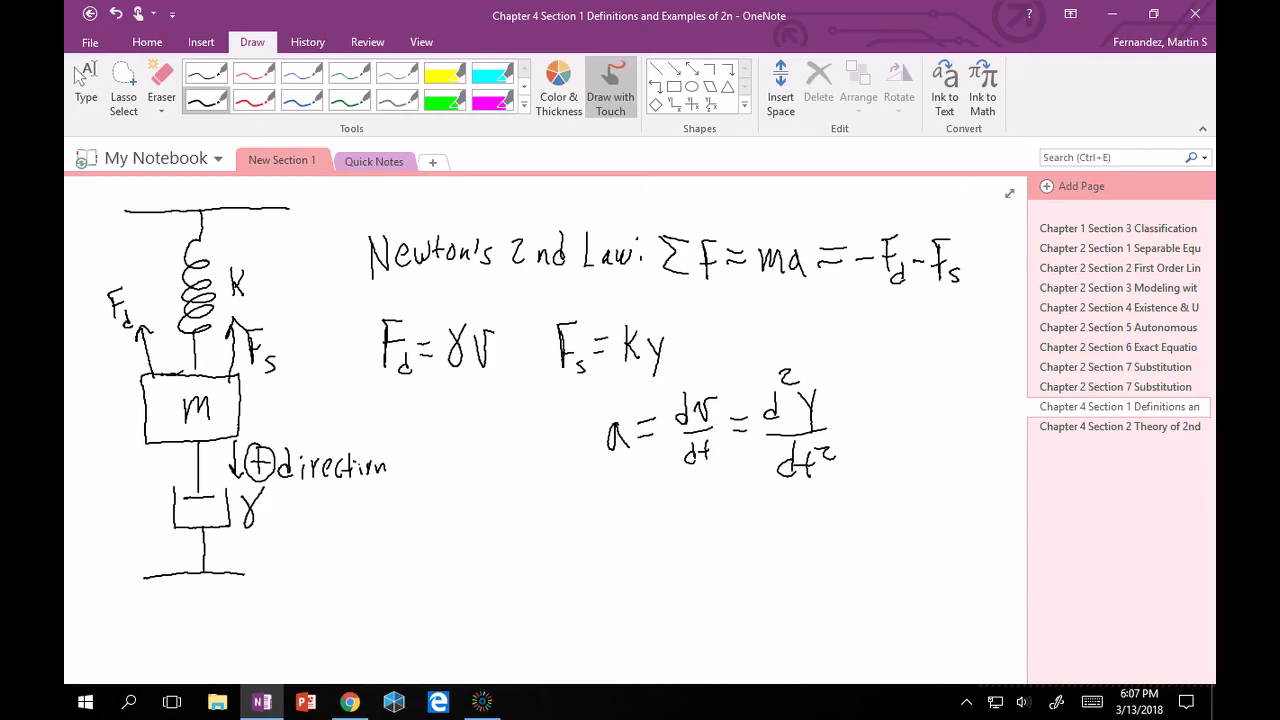
Write v = dy/dt below the acceleration.
mouse_move(600, 514)
mouse_down()
mouse_move(614, 548)
mouse_move(632, 511)
mouse_move(656, 529)
mouse_up()
mouse_move(645, 521)
mouse_down()
mouse_move(684, 495)
mouse_move(676, 528)
mouse_up()
drag(694, 502, 716, 538)
mouse_move(686, 552)
mouse_down()
mouse_move(676, 574)
mouse_move(705, 578)
mouse_up()
drag(693, 567, 714, 566)
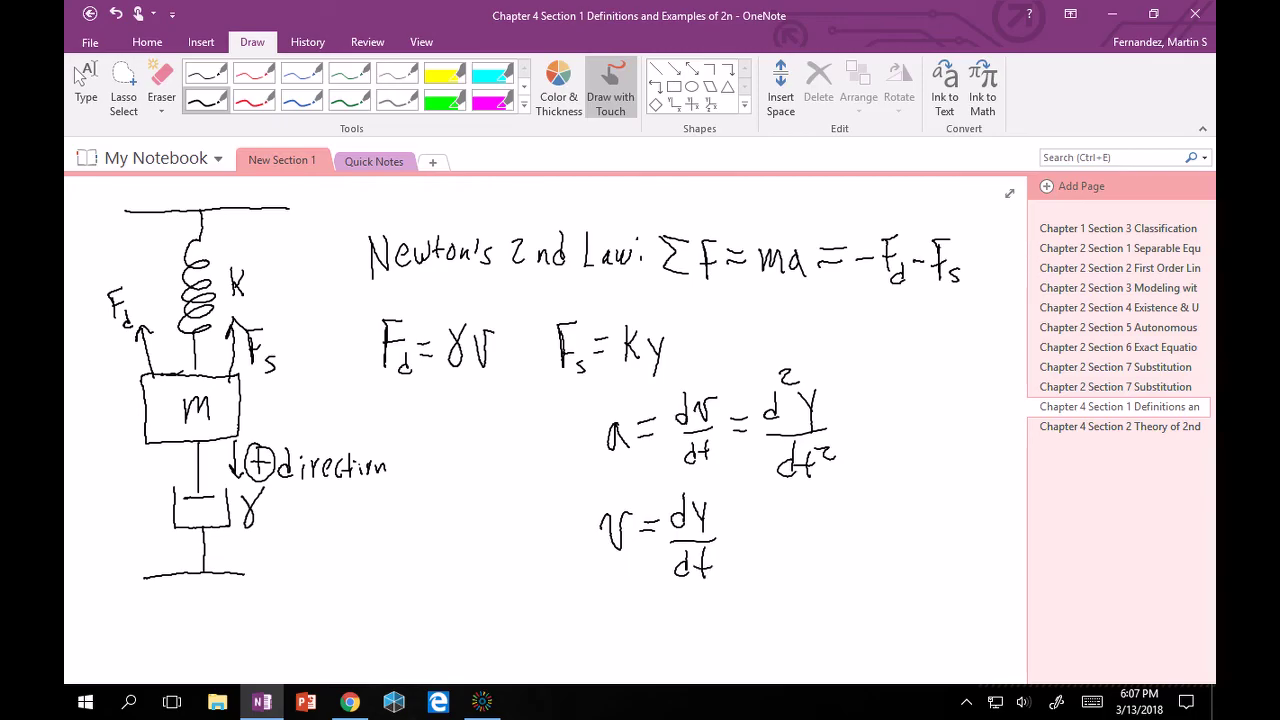
Write y = y to the right and return to typing mode.
drag(919, 378, 936, 398)
mouse_move(940, 373)
mouse_down()
mouse_move(935, 415)
mouse_move(970, 386)
mouse_up()
drag(981, 378, 990, 396)
drag(996, 374, 990, 418)
click(86, 85)
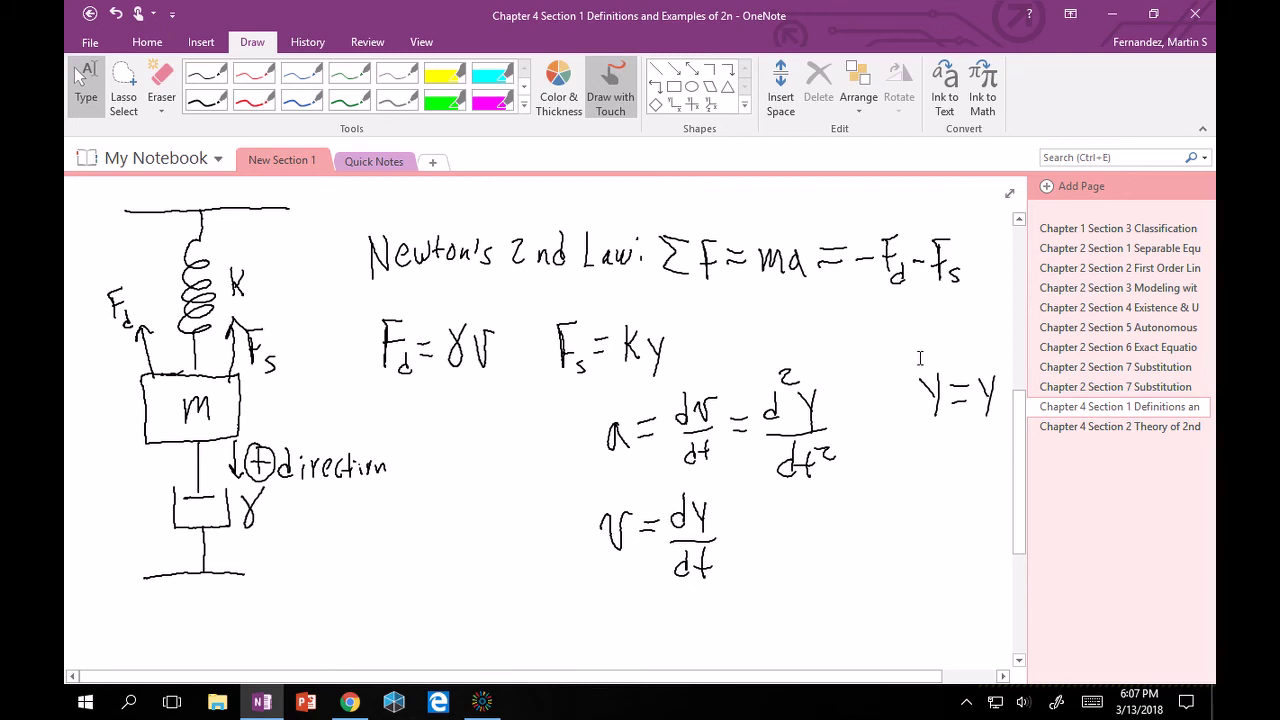
scroll(540, 420, down, 1)
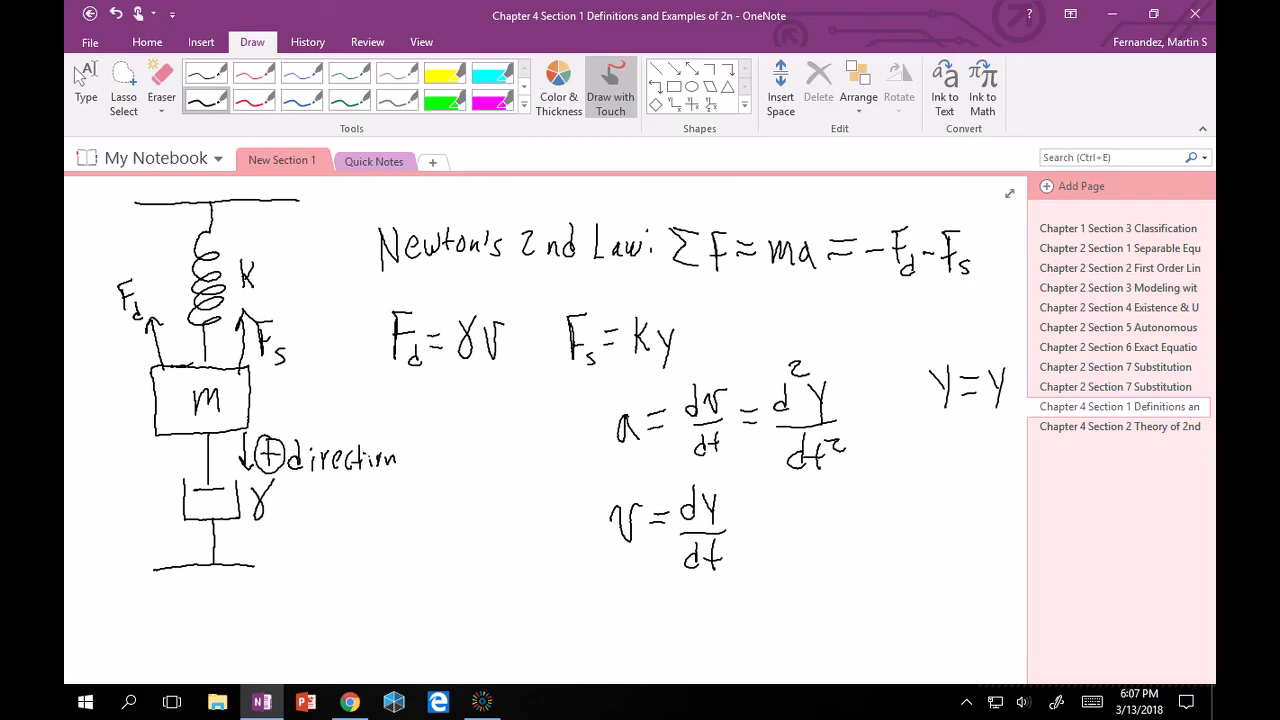
scroll(205, 100, down, 2)
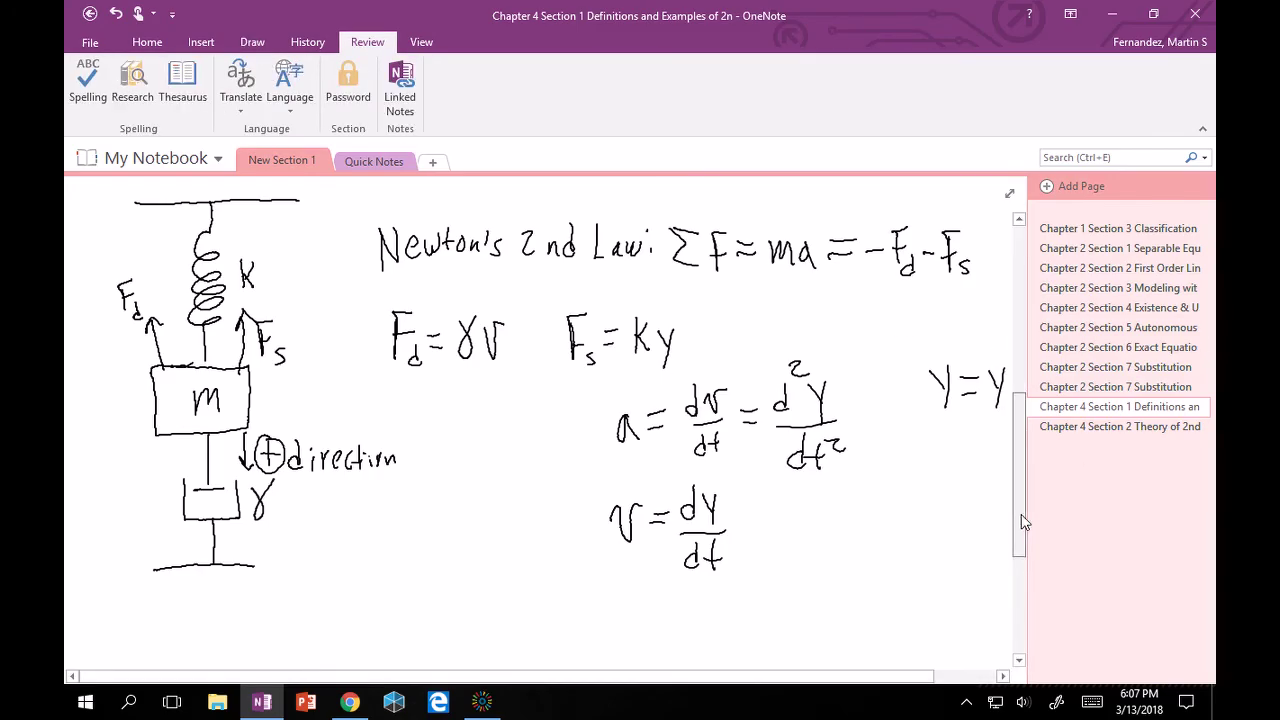
Pick a pen and write the force balance ma = −F_d − F_s.
drag(1022, 527, 1025, 602)
click(147, 42)
click(252, 42)
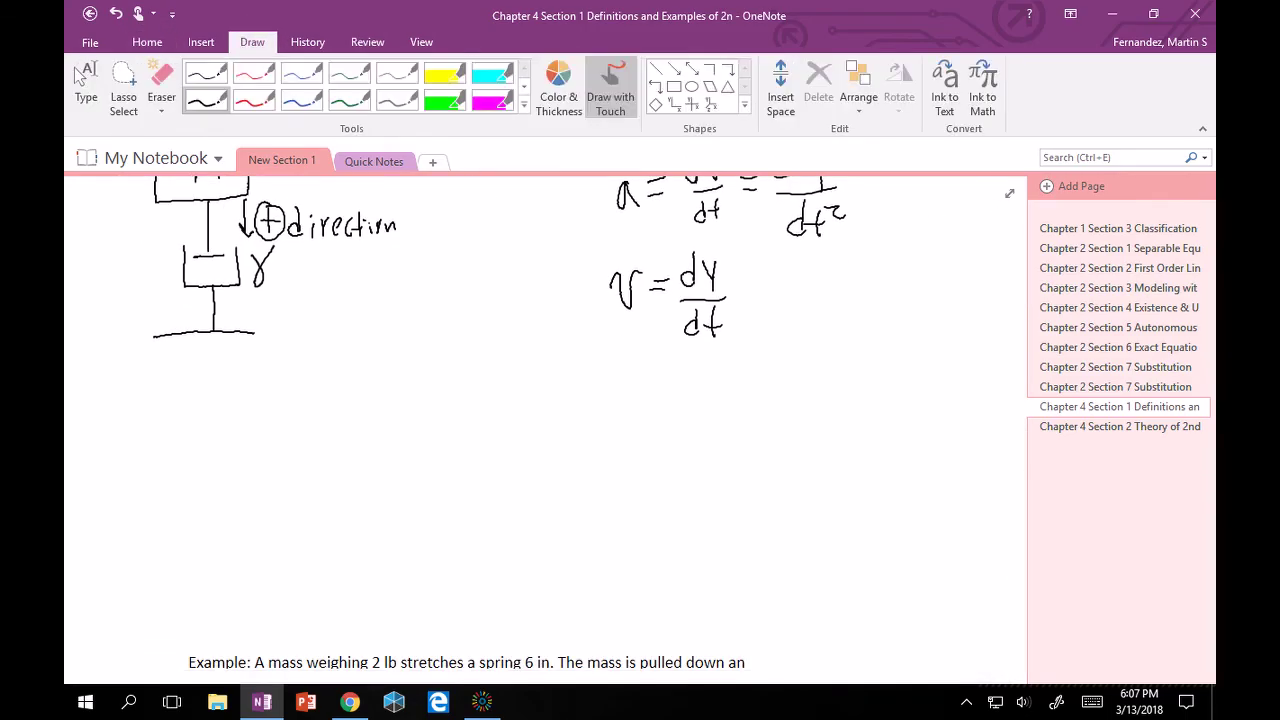
drag(175, 450, 230, 446)
drag(237, 431, 252, 436)
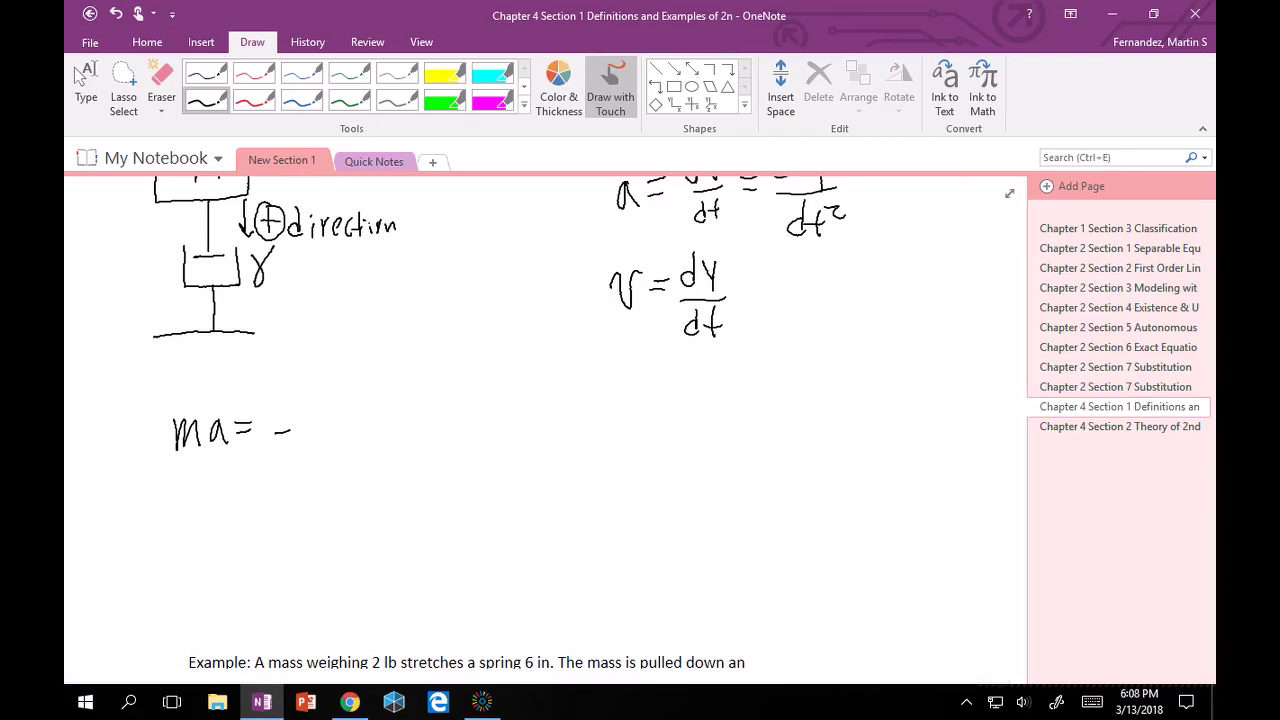
drag(300, 414, 302, 444)
mouse_move(296, 406)
mouse_down()
mouse_move(318, 402)
mouse_move(330, 447)
mouse_move(350, 422)
mouse_up()
mouse_move(363, 406)
mouse_down()
mouse_move(366, 433)
mouse_move(378, 394)
mouse_up()
drag(363, 416, 379, 431)
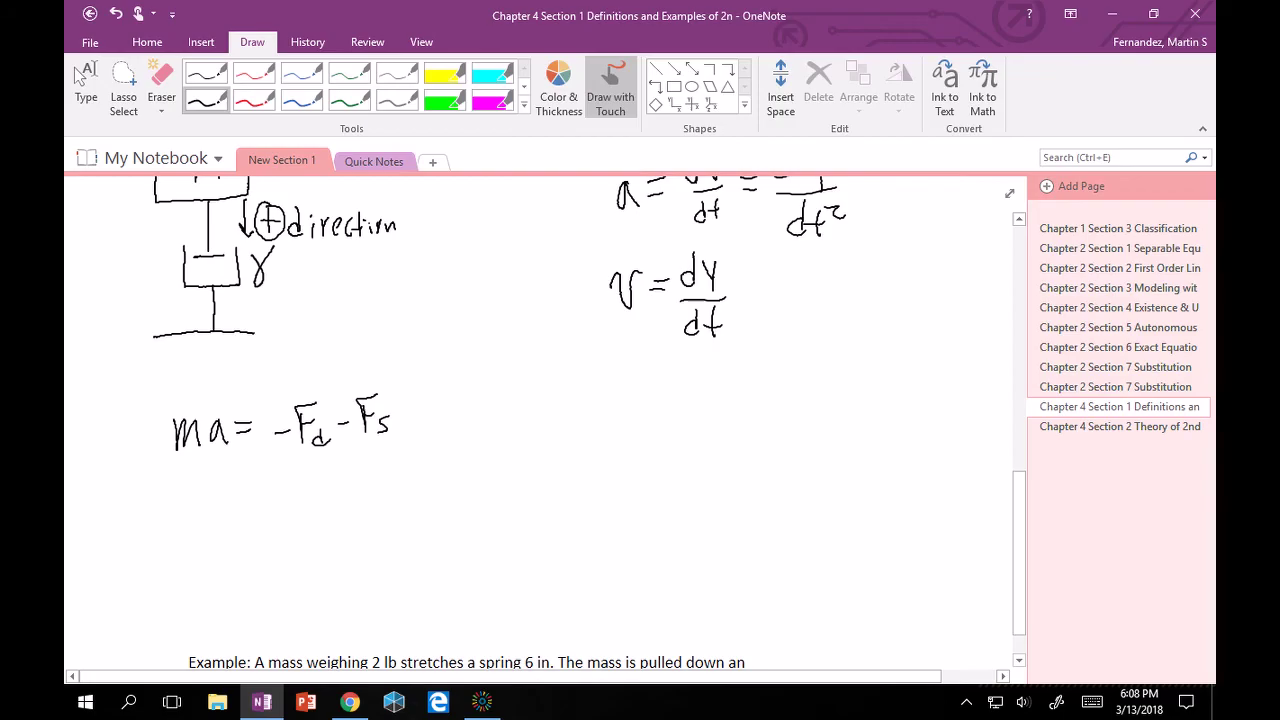
Follow it with ⇒ and the substituted form m d²y/dt² … − ky.
drag(422, 420, 446, 418)
mouse_move(424, 406)
mouse_down()
mouse_move(444, 405)
mouse_move(453, 425)
mouse_move(522, 430)
mouse_up()
drag(542, 381, 534, 408)
drag(553, 372, 573, 415)
mouse_move(534, 423)
mouse_down()
mouse_move(576, 420)
mouse_move(542, 458)
mouse_up()
mouse_move(566, 428)
mouse_down()
mouse_move(566, 456)
mouse_move(574, 440)
mouse_up()
mouse_move(574, 428)
mouse_down()
mouse_move(586, 438)
mouse_move(616, 413)
mouse_move(646, 419)
mouse_move(688, 388)
mouse_move(704, 414)
mouse_move(700, 456)
mouse_move(718, 452)
mouse_up()
mouse_move(712, 441)
mouse_down()
mouse_move(773, 422)
mouse_move(804, 432)
mouse_up()
drag(801, 403, 790, 417)
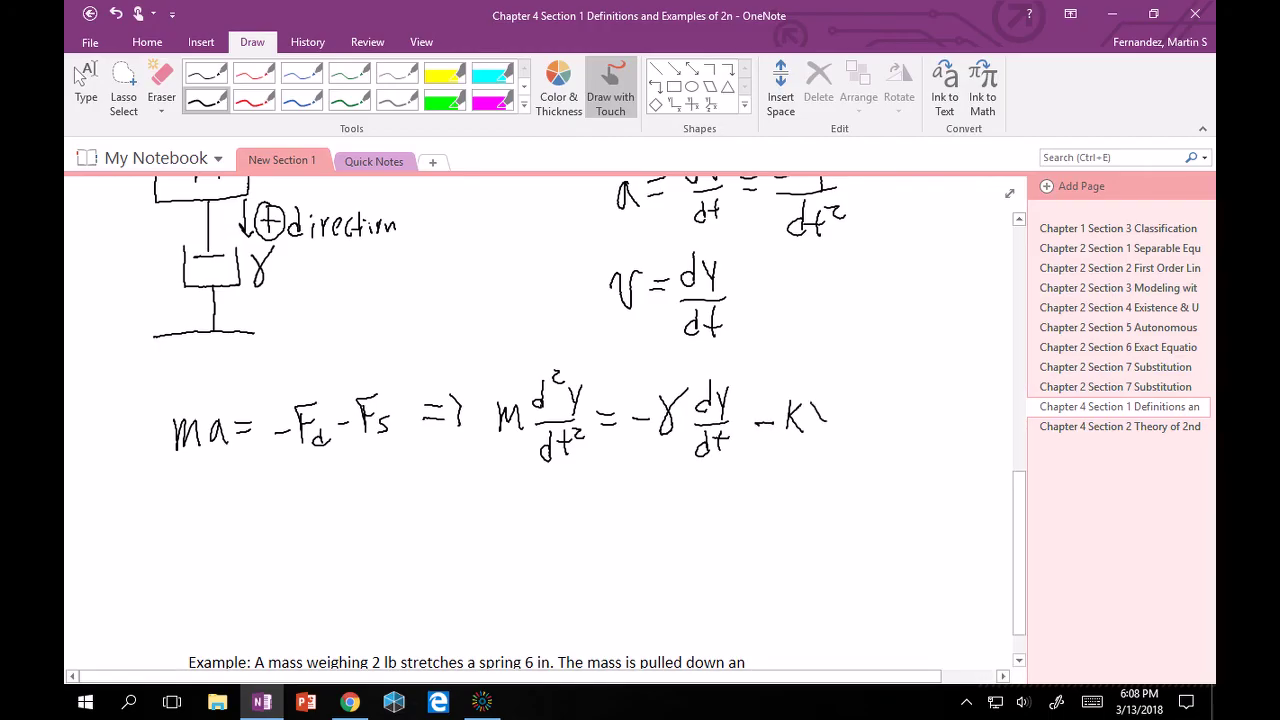
drag(829, 396, 822, 446)
Rewrite as m d²y/dt² + γ dy/dt + ky = 0 and draw a box around it.
drag(298, 524, 314, 550)
mouse_move(334, 498)
mouse_down()
mouse_move(320, 530)
mouse_move(350, 512)
mouse_move(364, 524)
mouse_up()
mouse_move(370, 498)
mouse_down()
mouse_move(360, 536)
mouse_move(372, 538)
mouse_move(340, 576)
mouse_move(360, 580)
mouse_up()
drag(348, 565, 400, 548)
mouse_move(392, 535)
mouse_down()
mouse_move(411, 533)
mouse_move(434, 496)
mouse_move(446, 524)
mouse_up()
drag(462, 502, 468, 530)
mouse_move(438, 531)
mouse_down()
mouse_move(481, 522)
mouse_move(457, 562)
mouse_up()
mouse_move(455, 550)
mouse_down()
mouse_move(450, 564)
mouse_move(467, 560)
mouse_up()
drag(458, 549, 494, 542)
drag(484, 526, 517, 542)
mouse_move(532, 519)
mouse_down()
mouse_move(534, 542)
mouse_move(518, 524)
mouse_move(545, 535)
mouse_up()
mouse_move(551, 509)
mouse_down()
mouse_move(549, 558)
mouse_move(575, 525)
mouse_up()
drag(564, 536, 595, 522)
mouse_move(284, 476)
mouse_down()
mouse_move(286, 576)
mouse_move(541, 587)
mouse_move(625, 575)
mouse_move(616, 462)
mouse_move(284, 458)
mouse_up()
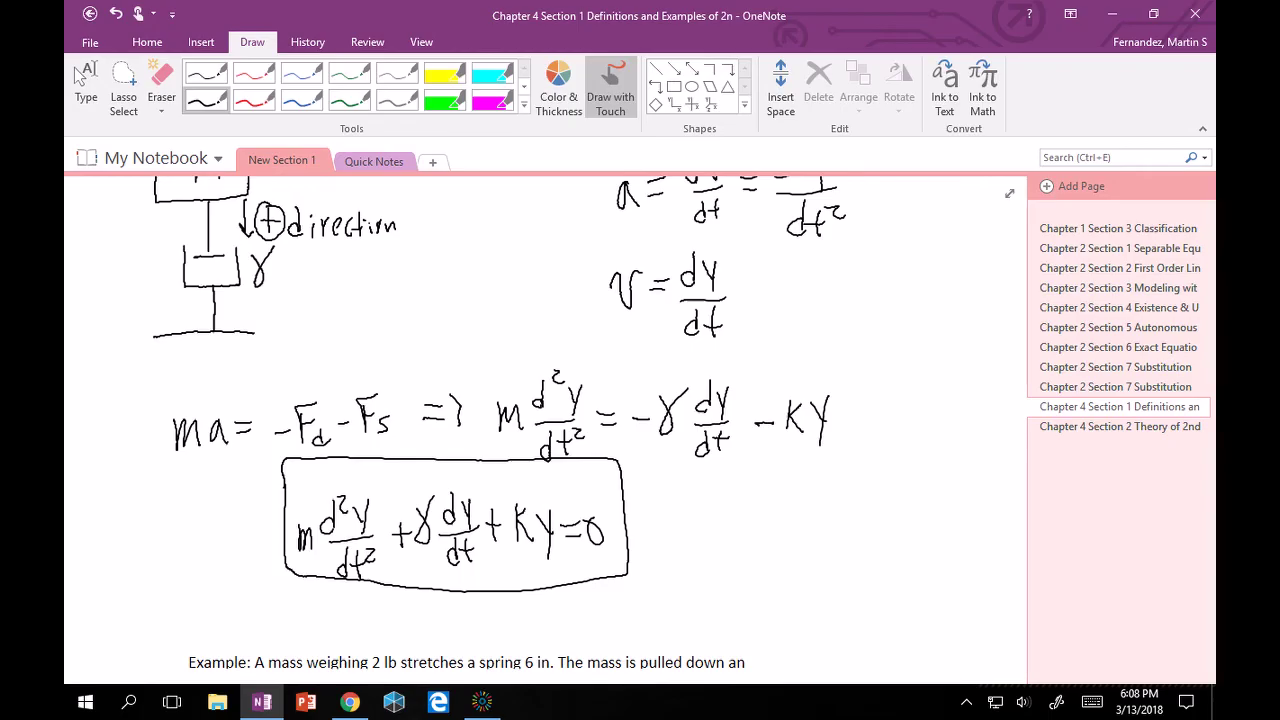
Draw a star and write 'Fg is taken care of by how much' beside the boxed equation.
mouse_move(686, 492)
mouse_down()
mouse_move(696, 474)
mouse_move(706, 496)
mouse_move(714, 476)
mouse_move(686, 494)
mouse_move(739, 467)
mouse_move(747, 514)
mouse_up()
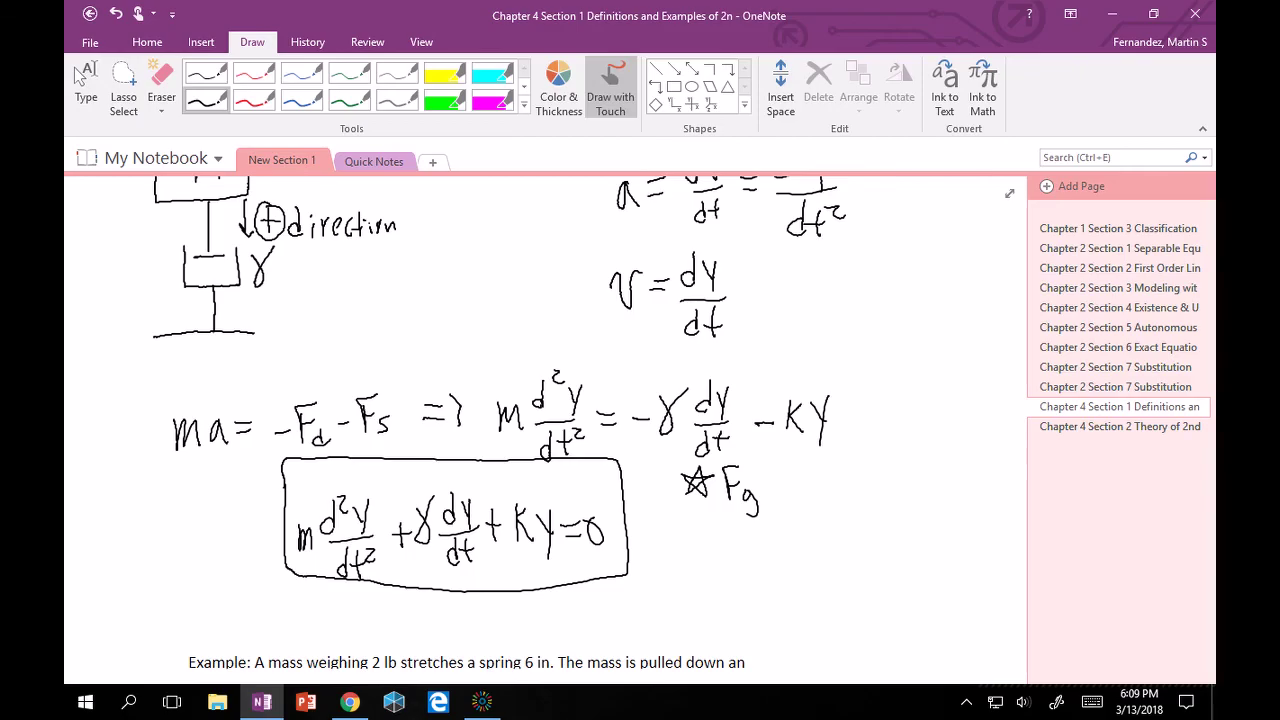
mouse_move(782, 481)
mouse_down()
mouse_move(782, 494)
mouse_move(815, 484)
mouse_up()
drag(808, 470, 822, 469)
mouse_move(836, 472)
mouse_down()
mouse_move(838, 485)
mouse_move(868, 479)
mouse_up()
mouse_move(870, 470)
mouse_down()
mouse_move(917, 482)
mouse_move(928, 468)
mouse_up()
drag(930, 475, 937, 478)
drag(728, 540, 741, 561)
drag(735, 549, 749, 548)
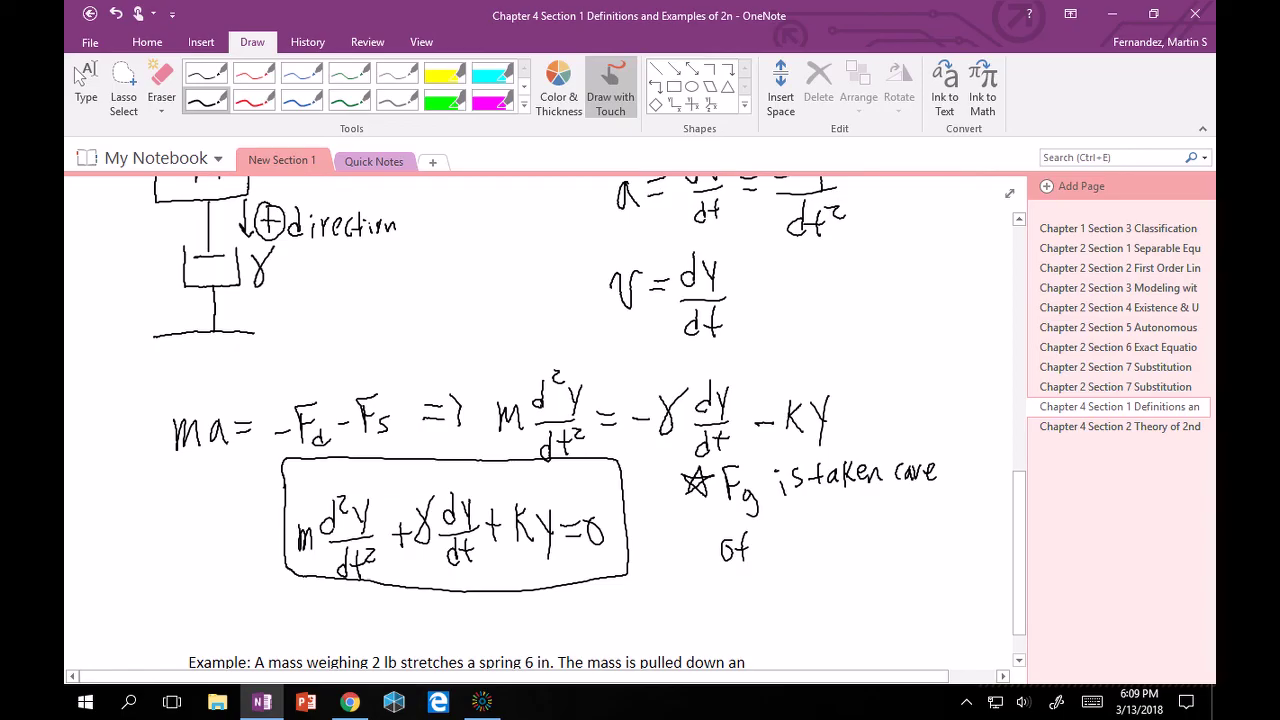
mouse_move(776, 530)
mouse_down()
mouse_move(768, 550)
mouse_move(787, 558)
mouse_move(826, 558)
mouse_move(846, 540)
mouse_move(862, 554)
mouse_move(894, 548)
mouse_up()
mouse_move(906, 532)
mouse_down()
mouse_move(898, 546)
mouse_move(919, 544)
mouse_up()
Continue the note with 'the mass stretches due to the spring'.
mouse_move(742, 578)
mouse_down()
mouse_move(741, 606)
mouse_move(758, 606)
mouse_up()
mouse_move(760, 598)
mouse_down()
mouse_move(868, 596)
mouse_move(878, 577)
mouse_up()
mouse_move(880, 590)
mouse_down()
mouse_move(890, 576)
mouse_move(900, 588)
mouse_up()
mouse_move(905, 560)
mouse_down()
mouse_move(906, 580)
mouse_move(914, 572)
mouse_up()
mouse_move(928, 572)
mouse_down()
mouse_move(920, 588)
mouse_move(955, 586)
mouse_up()
drag(966, 566, 960, 580)
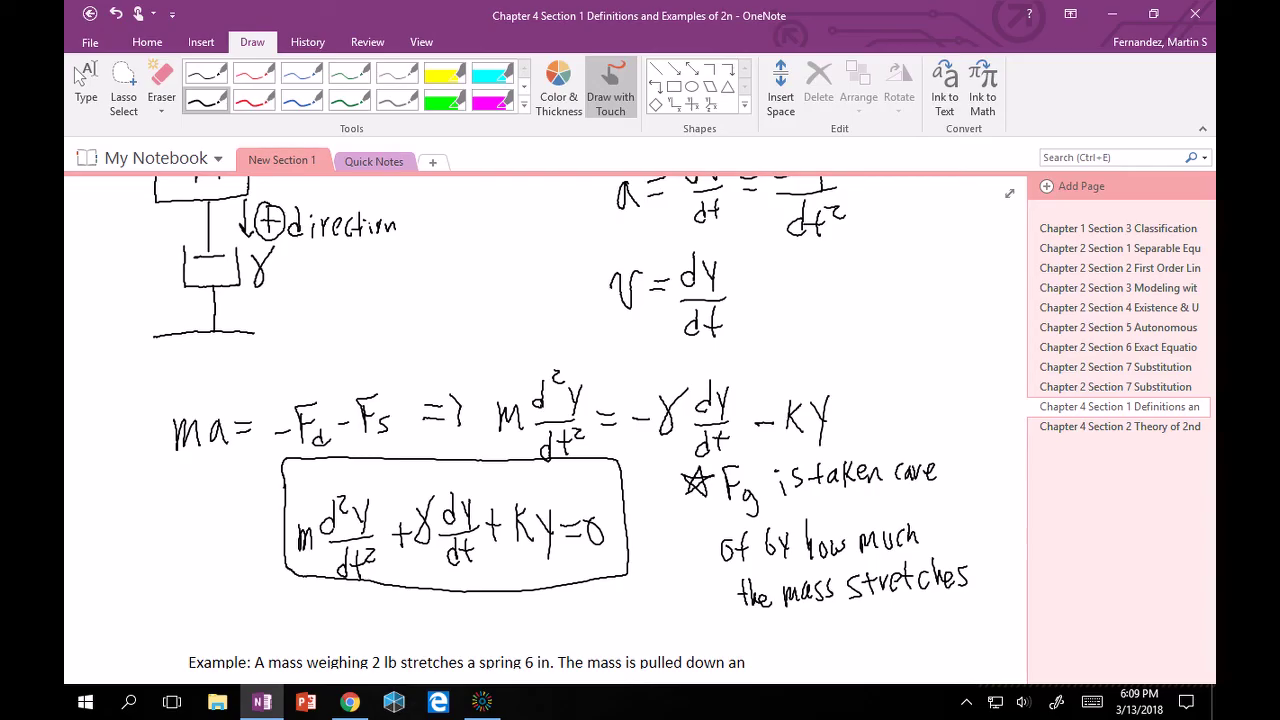
mouse_move(792, 618)
mouse_down()
mouse_move(788, 636)
mouse_move(852, 636)
mouse_move(862, 623)
mouse_up()
drag(868, 623, 892, 630)
mouse_move(884, 618)
mouse_down()
mouse_move(932, 620)
mouse_move(924, 647)
mouse_move(937, 630)
mouse_move(980, 652)
mouse_up()
drag(990, 606, 986, 638)
drag(984, 620, 1002, 618)
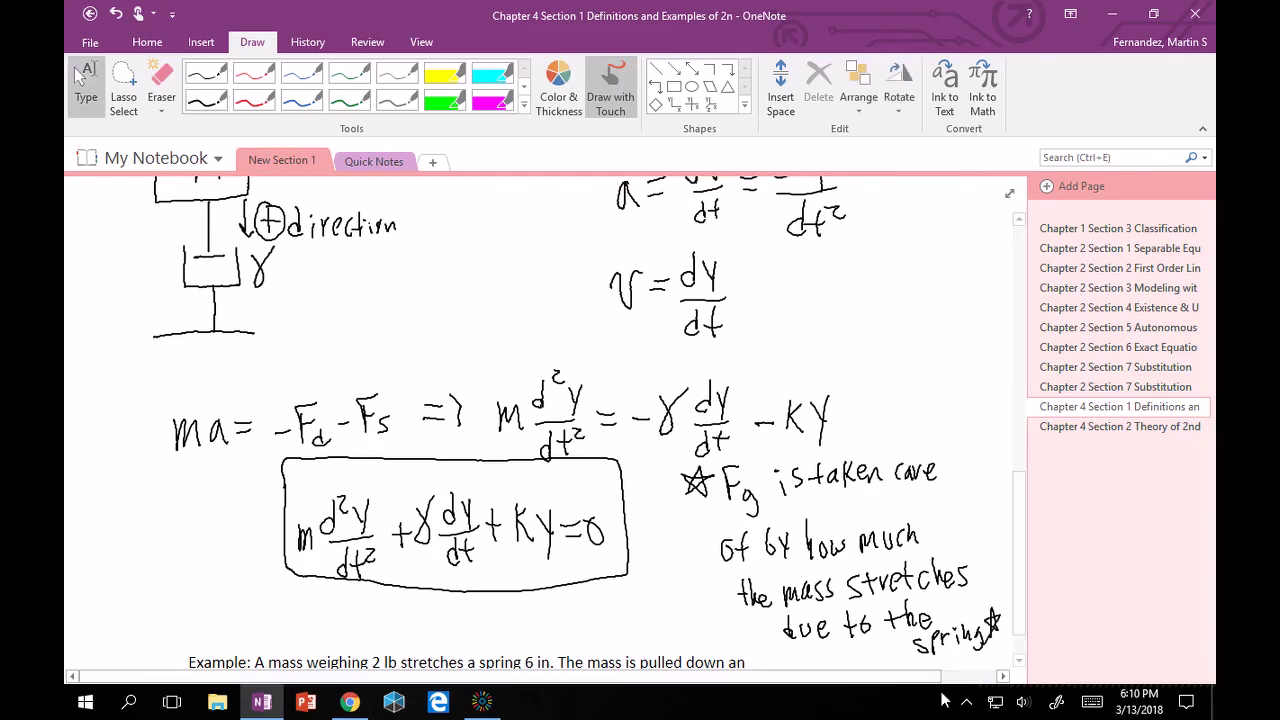
Scroll to the 2 lb mass, 6 in spring-stretch example and select the black pen.
scroll(945, 500, down, 1)
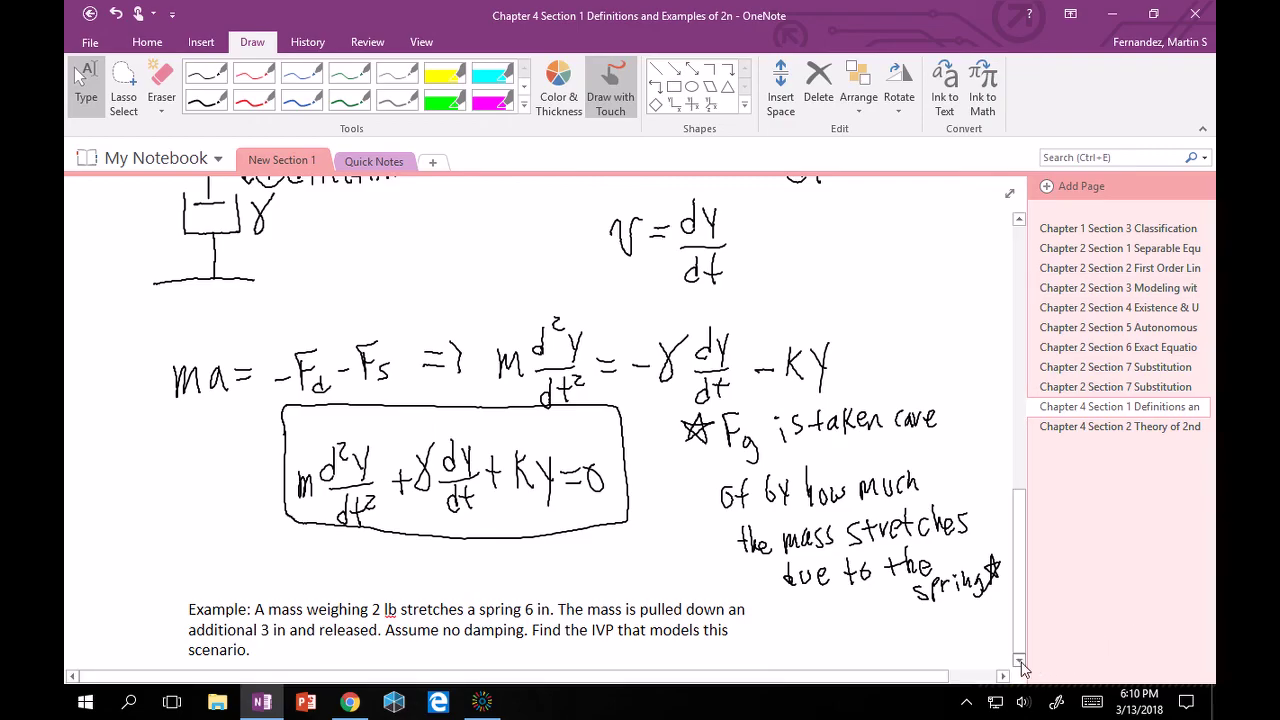
scroll(1025, 662, down, 7)
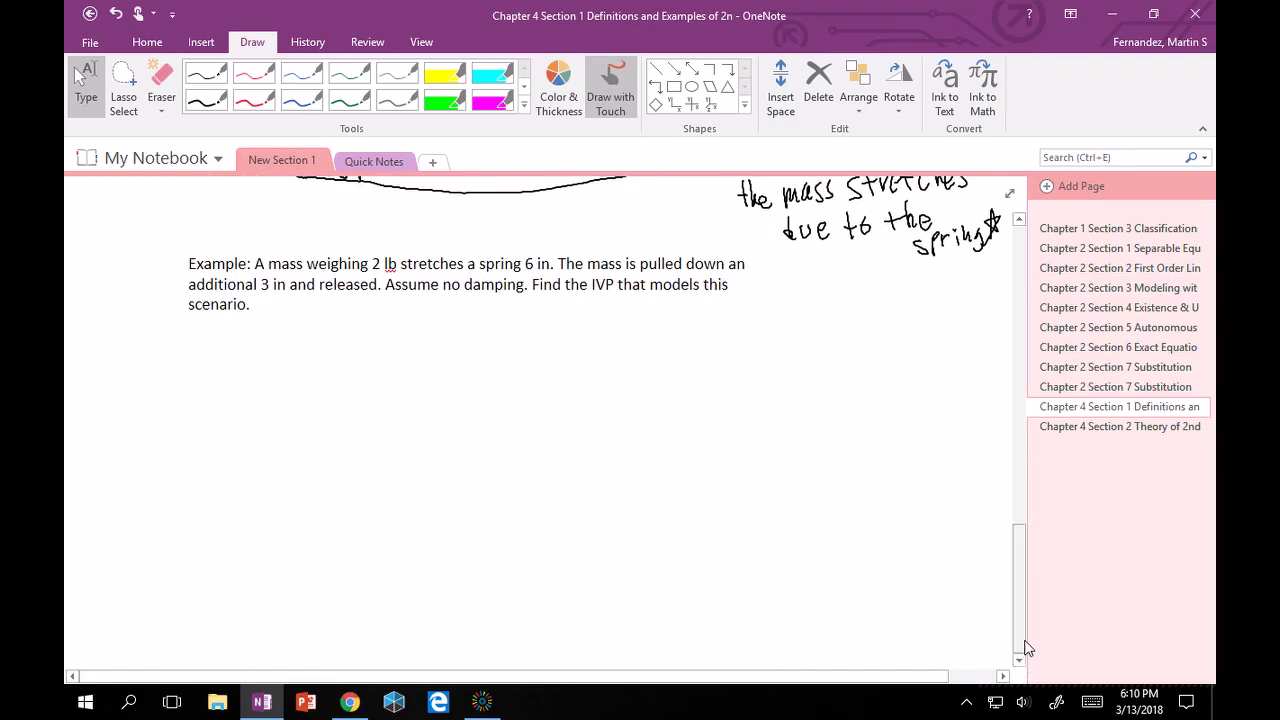
scroll(1017, 662, down, 3)
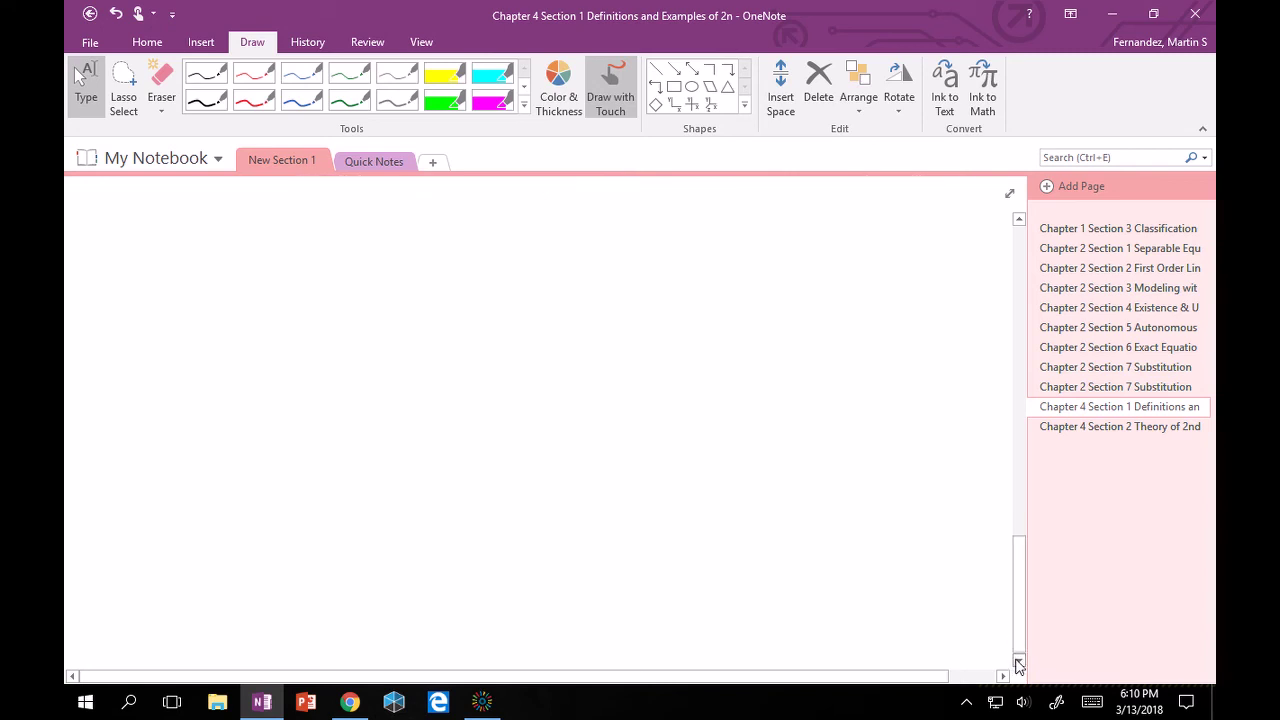
scroll(1023, 618, up, 3)
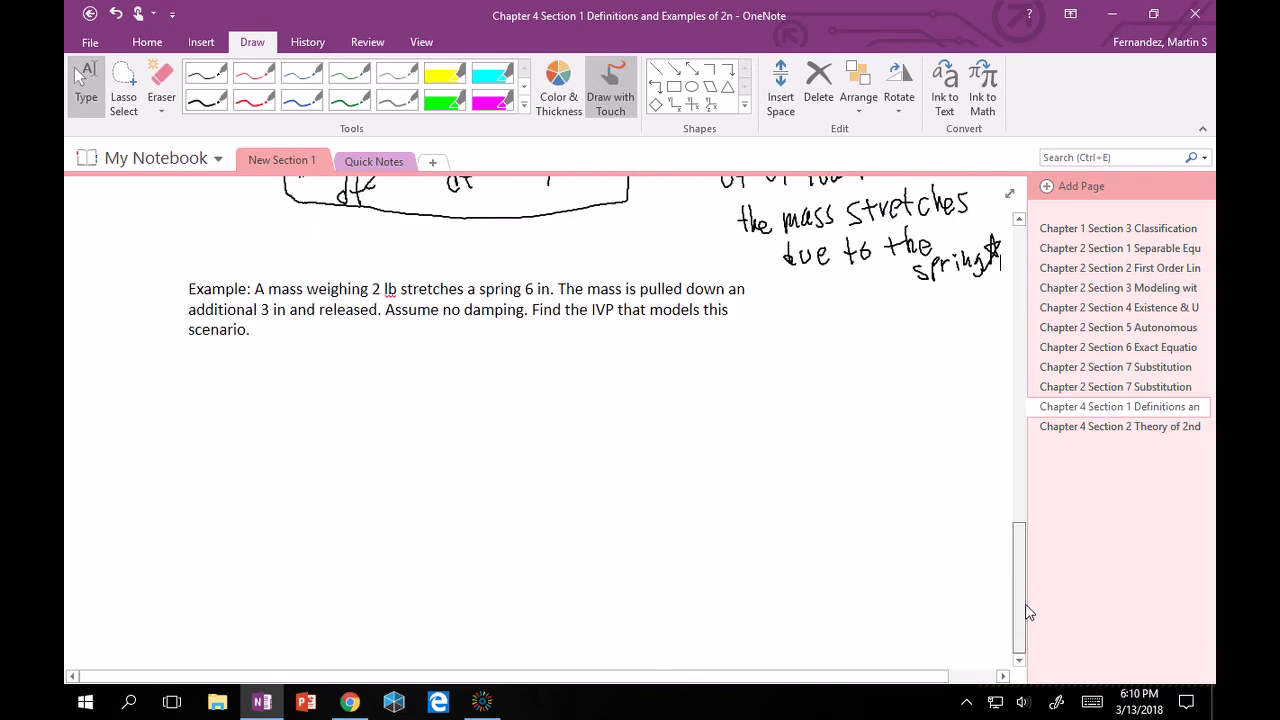
scroll(1017, 658, down, 3)
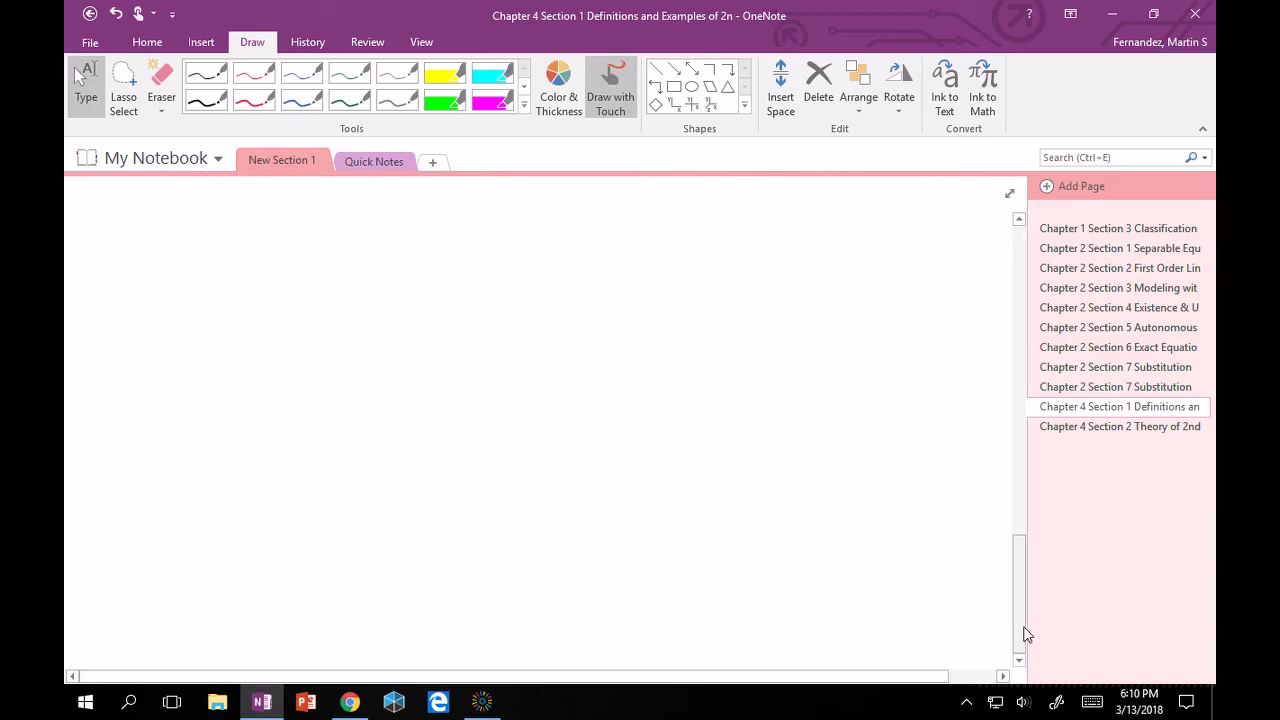
scroll(1024, 632, up, 1)
scroll(1022, 640, up, 2)
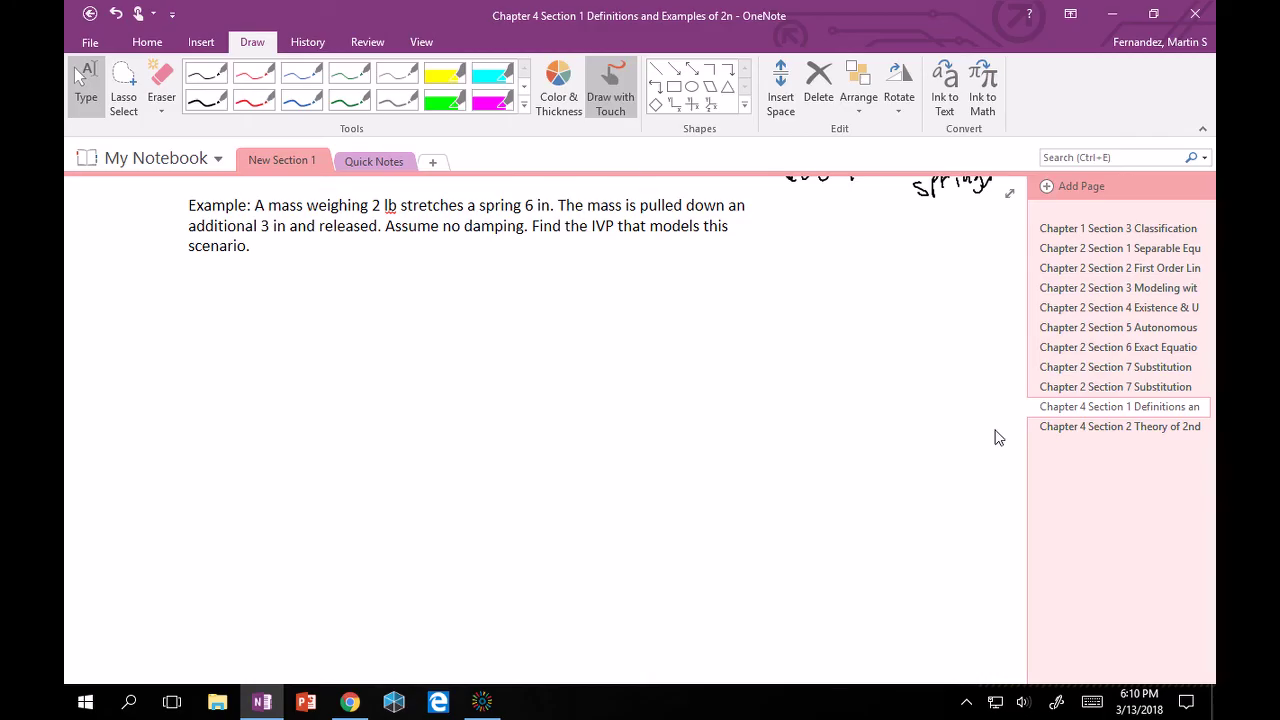
click(206, 100)
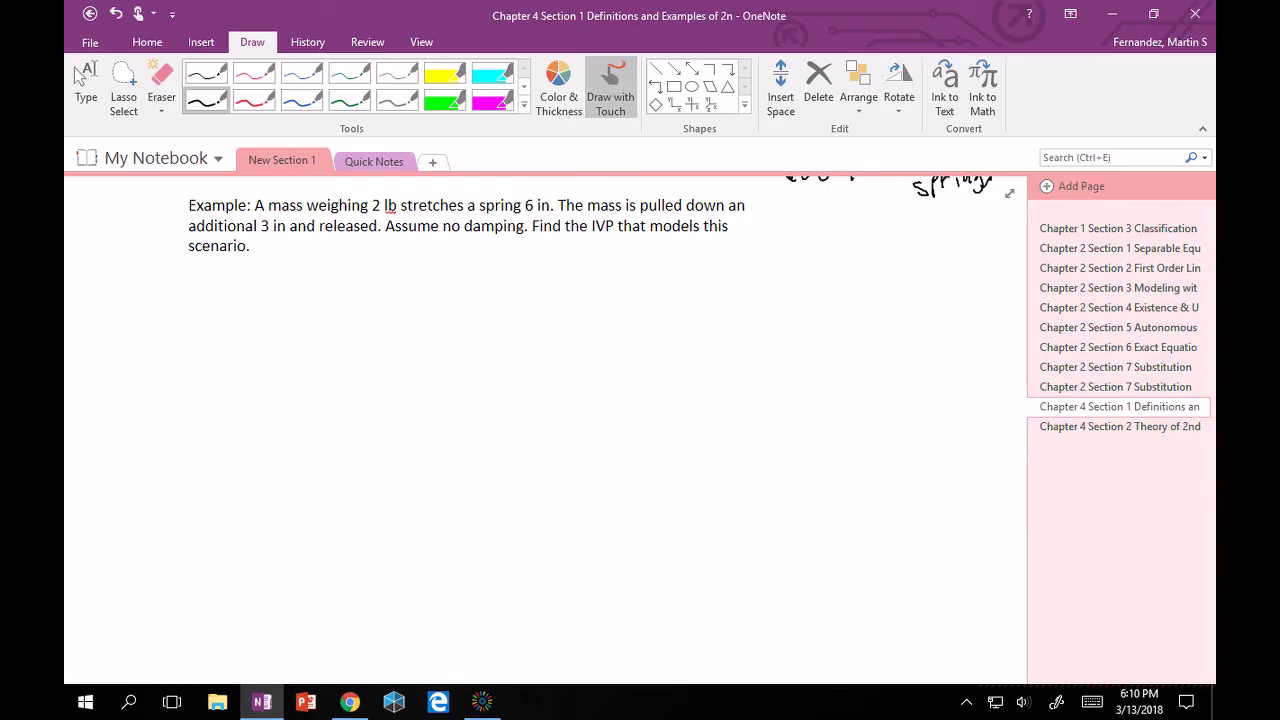
Handwrite the general equation my'' + γy' + ky = 0 below the example.
mouse_move(224, 306)
mouse_down()
mouse_move(226, 333)
mouse_move(240, 320)
mouse_move(281, 326)
mouse_move(279, 345)
mouse_up()
mouse_move(294, 289)
mouse_down()
mouse_move(294, 313)
mouse_move(319, 331)
mouse_up()
mouse_move(311, 317)
mouse_down()
mouse_move(357, 338)
mouse_move(371, 294)
mouse_up()
drag(381, 305, 396, 350)
mouse_move(411, 285)
mouse_down()
mouse_move(411, 316)
mouse_move(434, 342)
mouse_up()
drag(428, 320, 462, 342)
mouse_move(466, 324)
mouse_down()
mouse_move(480, 338)
mouse_move(468, 320)
mouse_up()
mouse_move(487, 314)
mouse_down()
mouse_move(503, 356)
mouse_move(534, 321)
mouse_up()
drag(522, 336, 540, 335)
mouse_move(545, 328)
mouse_down()
mouse_move(559, 314)
mouse_move(546, 328)
mouse_up()
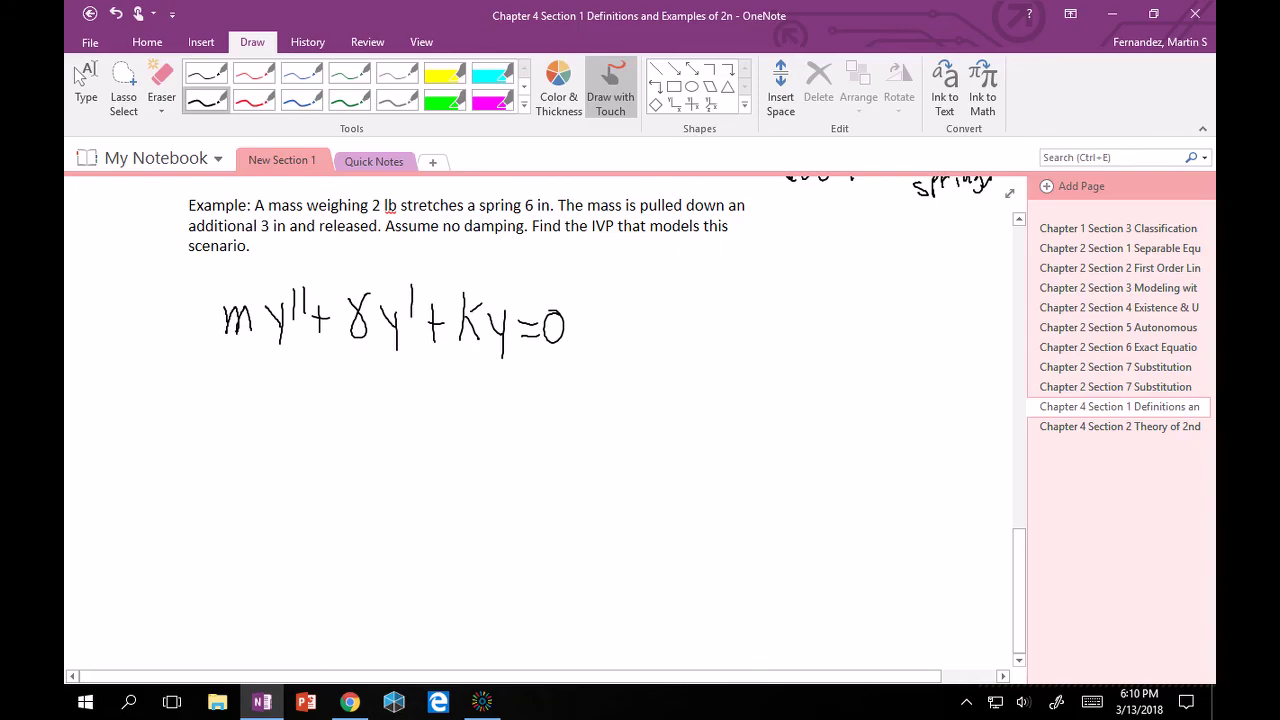
Circle m, γ and k in the equation as the values to find.
mouse_move(250, 292)
mouse_down()
mouse_move(222, 344)
mouse_move(262, 296)
mouse_up()
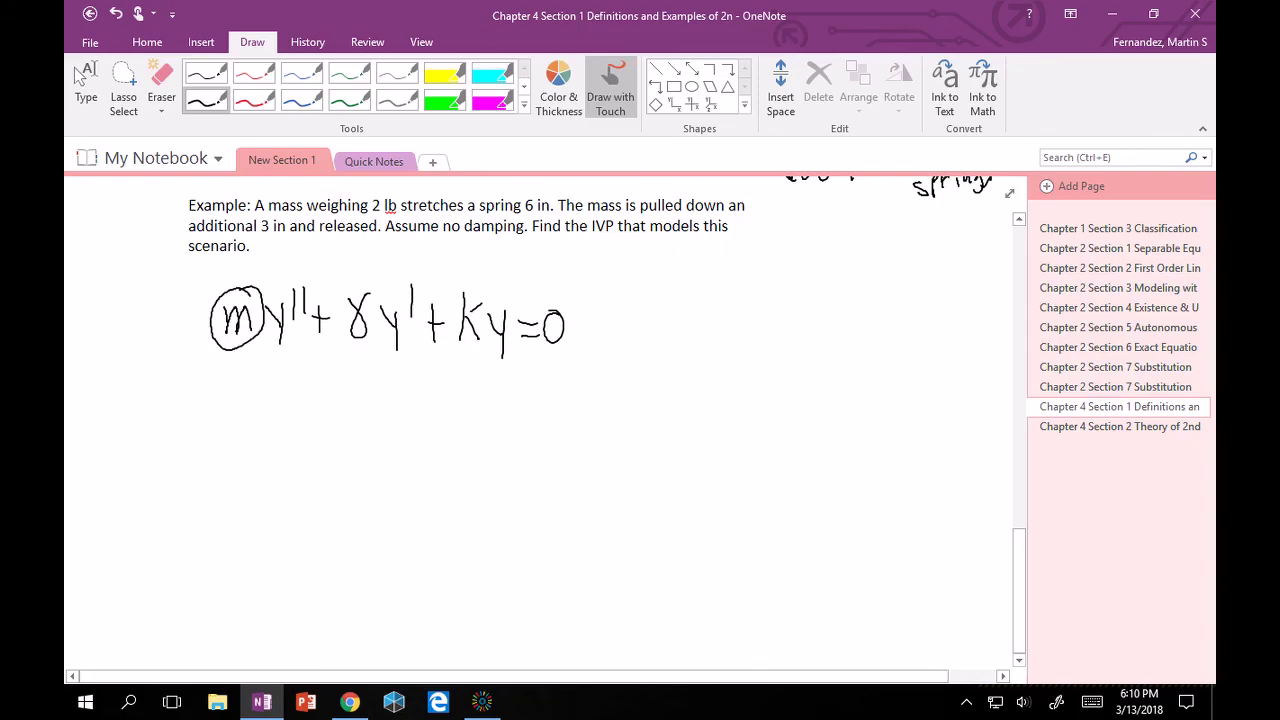
drag(358, 280, 362, 282)
mouse_move(468, 276)
mouse_down()
mouse_move(456, 352)
mouse_move(484, 280)
mouse_up()
Write the first initial condition y(t0) = y0 to the right of the equation.
drag(640, 288, 648, 336)
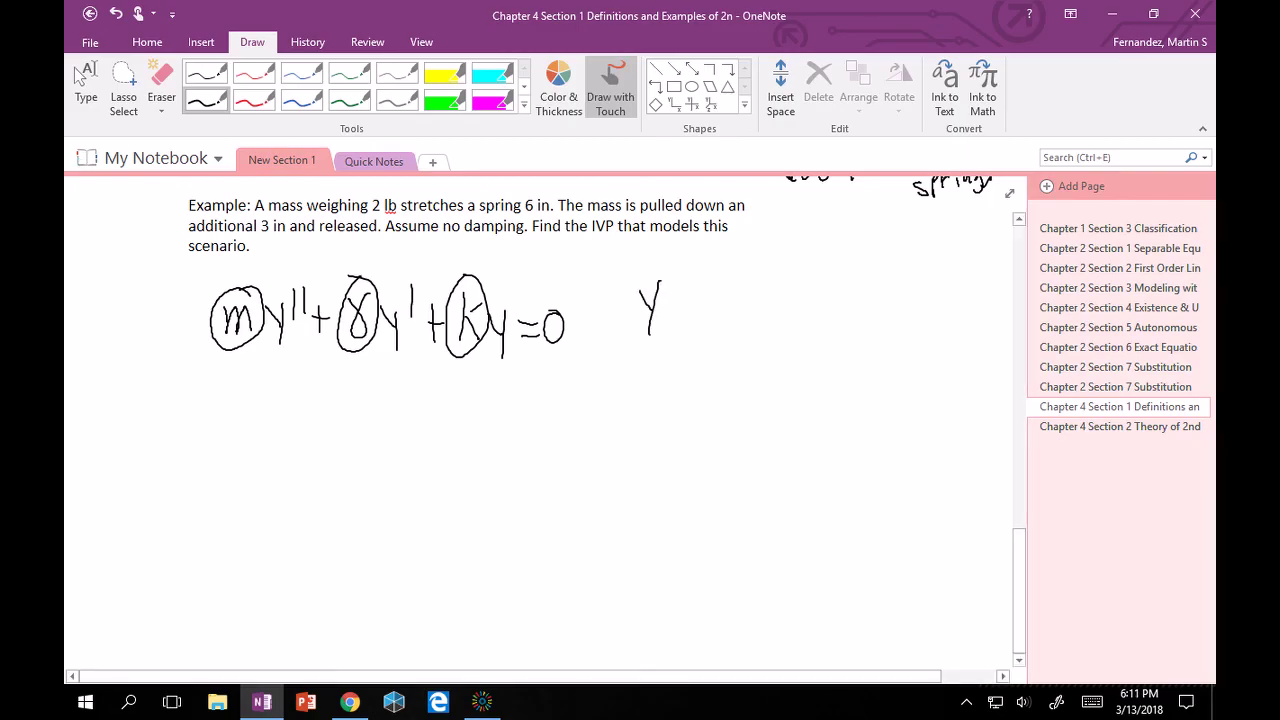
mouse_move(682, 278)
mouse_down()
mouse_move(672, 344)
mouse_move(702, 312)
mouse_up()
drag(712, 322, 718, 322)
mouse_move(722, 274)
mouse_down()
mouse_move(734, 318)
mouse_move(766, 295)
mouse_move(789, 306)
mouse_move(786, 336)
mouse_move(800, 320)
mouse_up()
Write the second initial condition y'(t0) = y1 below the first.
drag(641, 398, 657, 450)
drag(682, 373, 693, 442)
drag(713, 397, 711, 435)
drag(697, 419, 724, 422)
mouse_move(728, 378)
mouse_down()
mouse_move(729, 431)
mouse_move(777, 408)
mouse_move(778, 394)
mouse_move(808, 414)
mouse_move(806, 436)
mouse_up()
drag(820, 418, 823, 445)
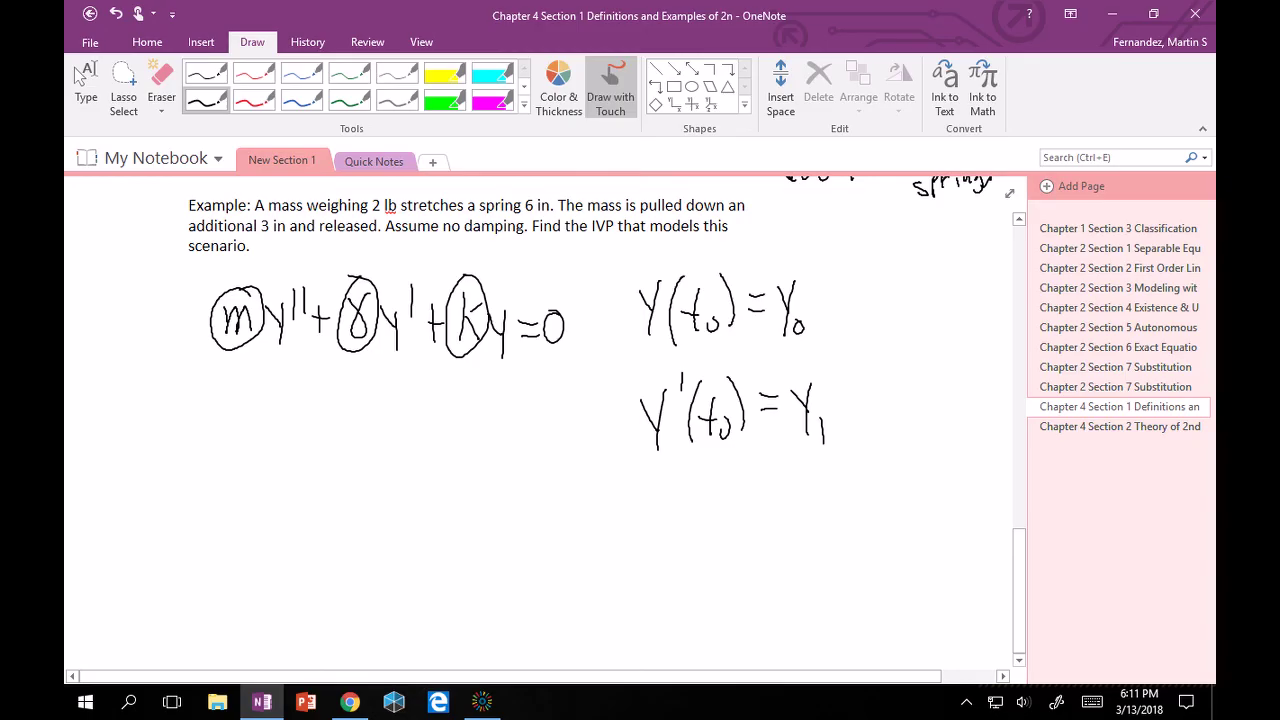
Return to the black pen and label the first solution step '(1) m:' below the equation.
click(78, 76)
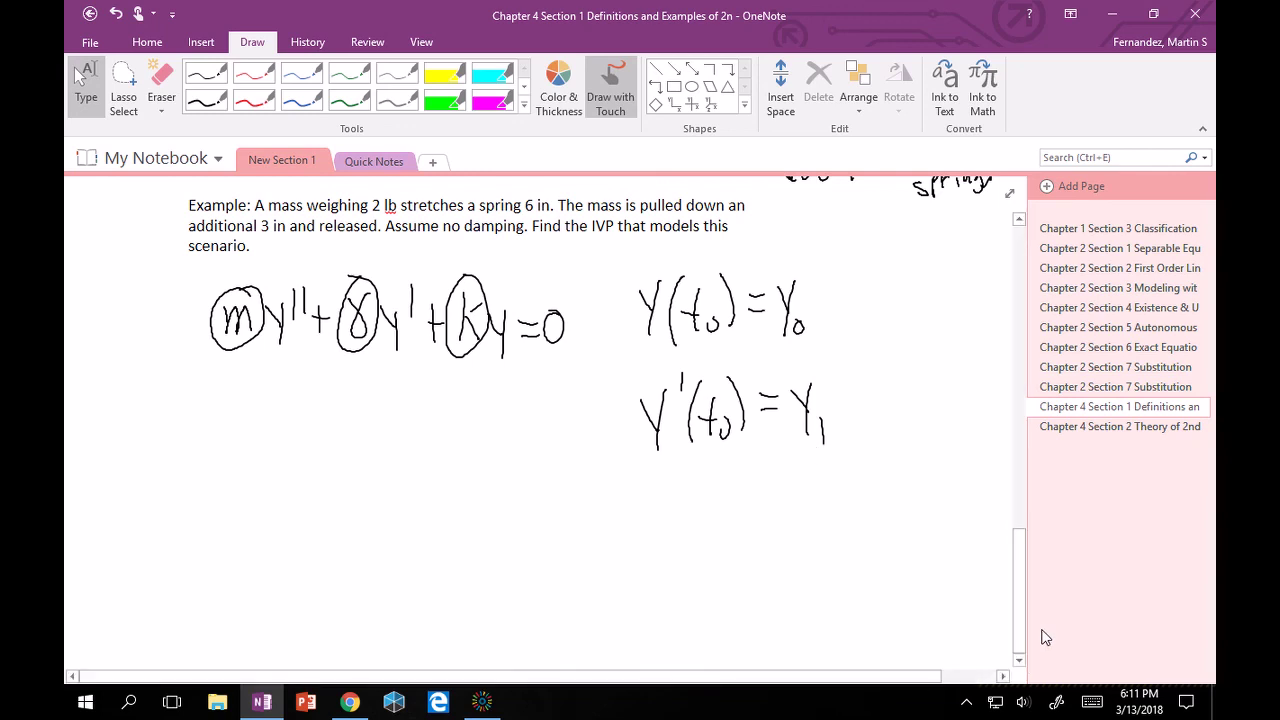
click(206, 100)
mouse_move(116, 428)
mouse_down()
mouse_move(106, 467)
mouse_move(165, 460)
mouse_up()
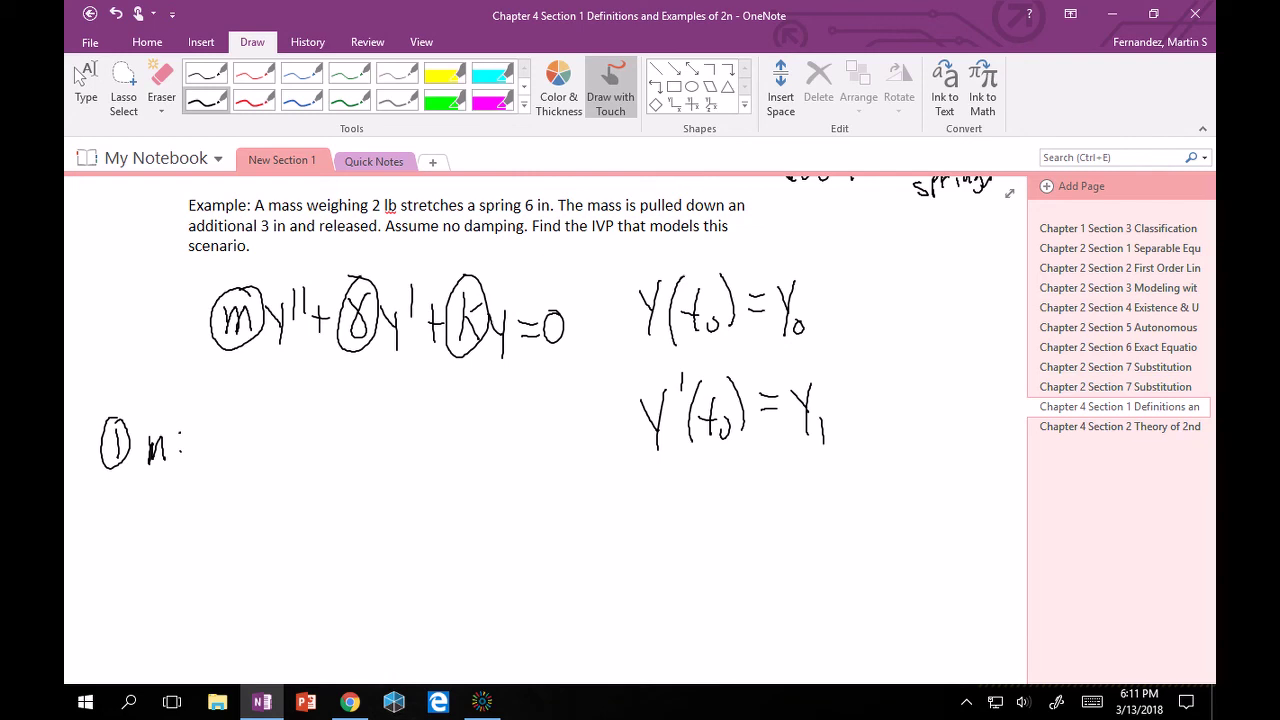
Solve 2 = m(32) for m = 1/16 lb·s²/ft and circle the result.
mouse_move(209, 430)
mouse_down()
mouse_move(235, 468)
mouse_move(272, 434)
mouse_move(302, 440)
mouse_move(331, 474)
mouse_up()
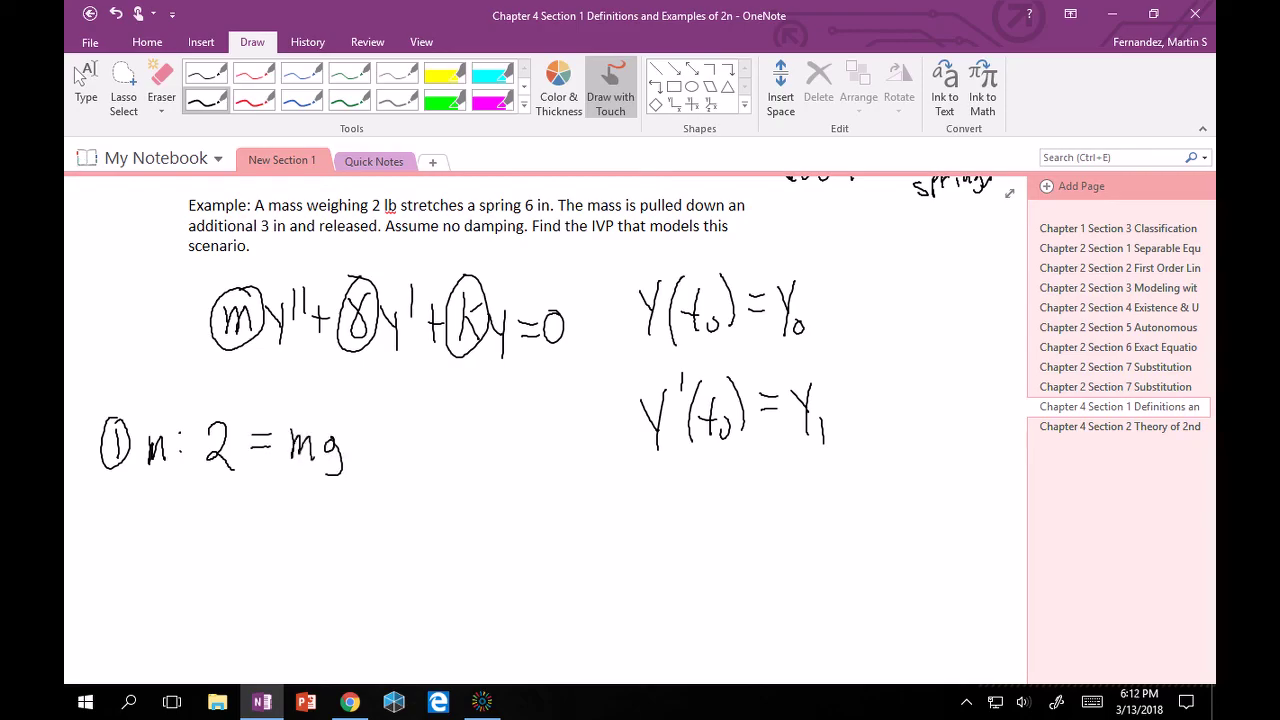
mouse_move(215, 523)
mouse_down()
mouse_move(243, 559)
mouse_move(277, 530)
mouse_up()
mouse_move(298, 526)
mouse_down()
mouse_move(333, 531)
mouse_move(330, 549)
mouse_move(348, 531)
mouse_move(346, 544)
mouse_move(364, 532)
mouse_move(377, 544)
mouse_move(434, 534)
mouse_up()
drag(440, 527, 473, 516)
mouse_move(461, 521)
mouse_down()
mouse_move(487, 520)
mouse_move(470, 559)
mouse_move(478, 552)
mouse_up()
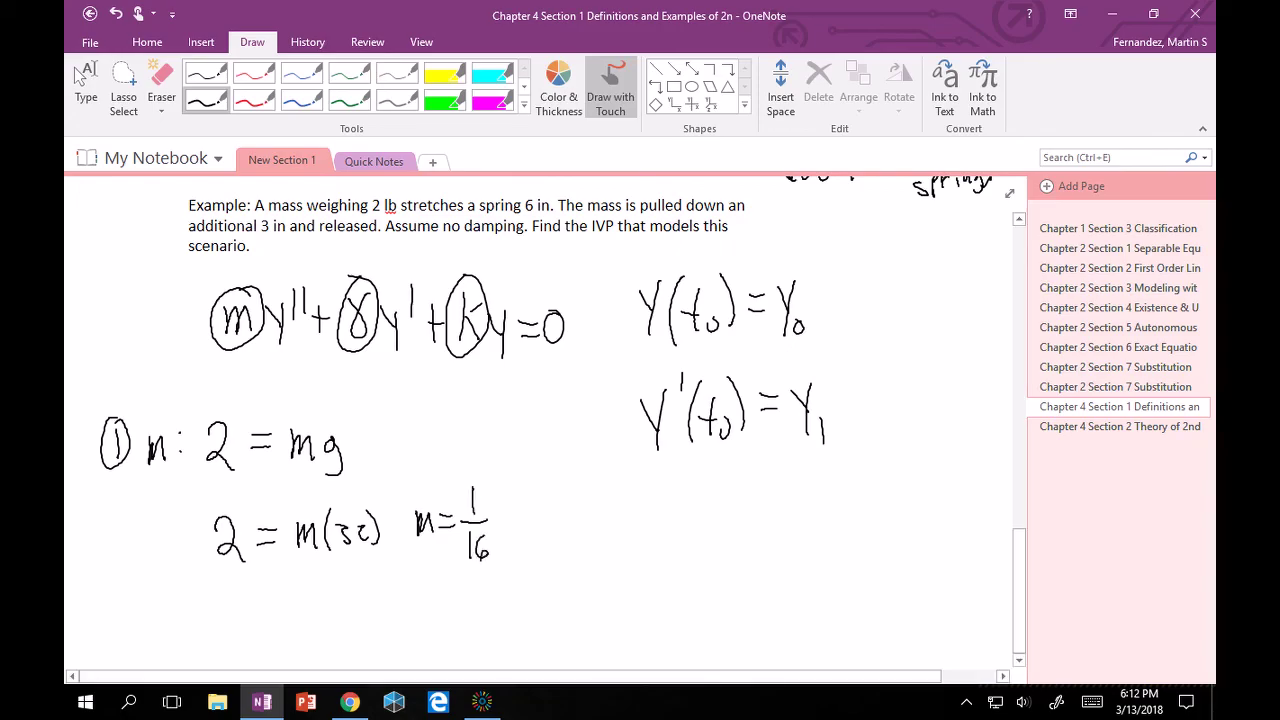
drag(512, 492, 512, 518)
mouse_move(528, 493)
mouse_down()
mouse_move(522, 508)
mouse_move(559, 516)
mouse_move(587, 501)
mouse_up()
mouse_move(514, 540)
mouse_down()
mouse_move(580, 519)
mouse_move(548, 568)
mouse_move(560, 556)
mouse_up()
drag(578, 537, 569, 567)
drag(566, 551, 586, 549)
mouse_move(466, 456)
mouse_down()
mouse_move(412, 478)
mouse_move(396, 520)
mouse_move(444, 571)
mouse_move(491, 558)
mouse_move(504, 532)
mouse_move(511, 487)
mouse_move(460, 456)
mouse_up()
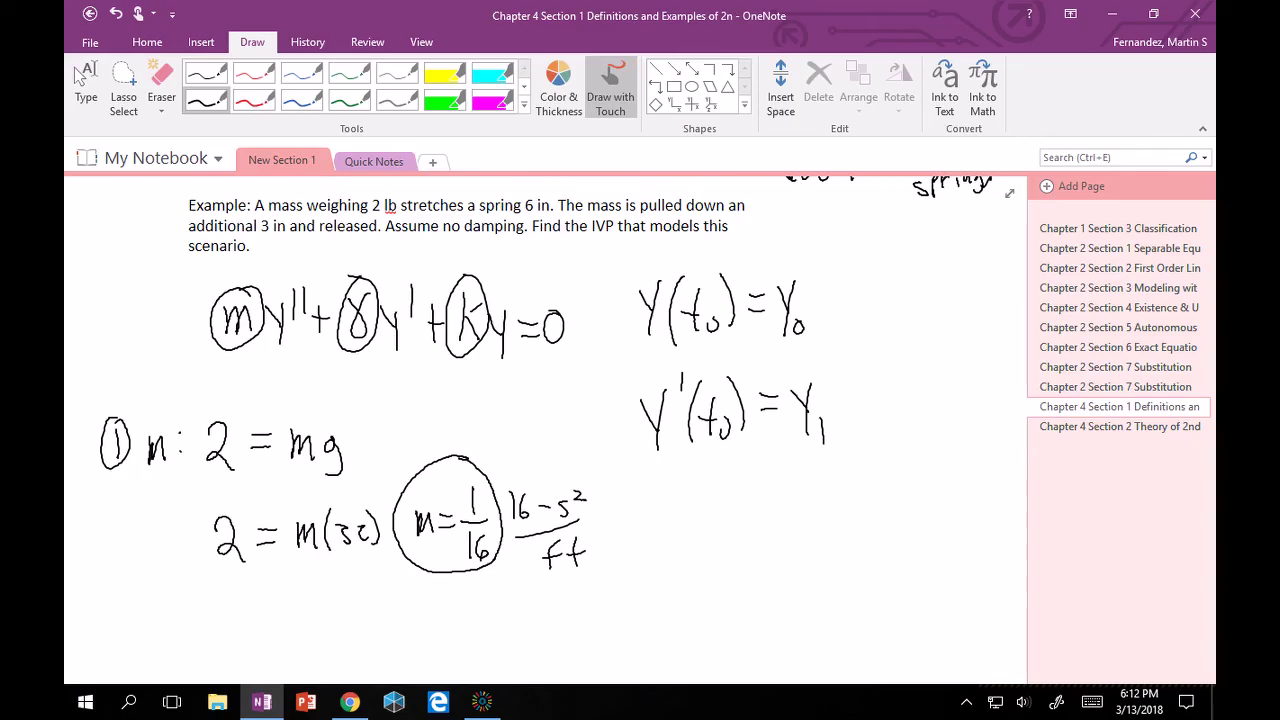
Add circled step 2 with γ = 0, underlining 'no damping' in the problem.
drag(680, 514, 716, 534)
drag(700, 490, 698, 491)
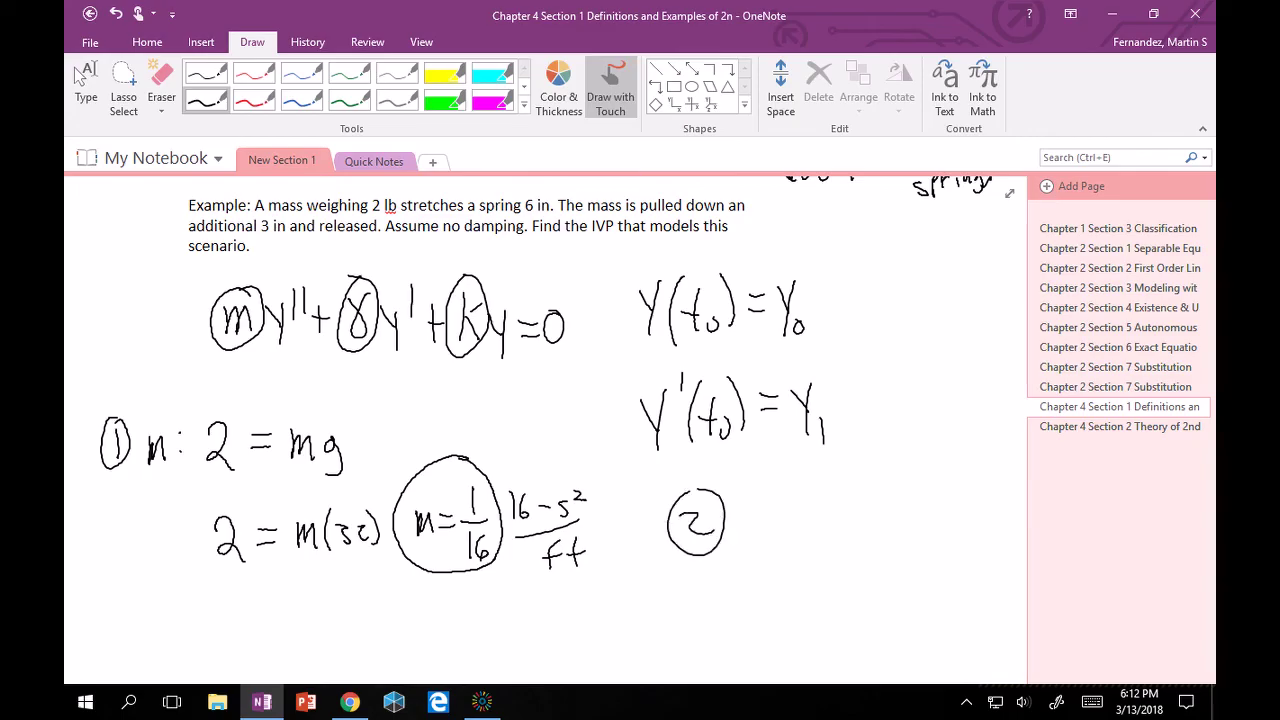
drag(441, 233, 523, 233)
mouse_move(756, 500)
mouse_down()
mouse_move(786, 490)
mouse_move(826, 524)
mouse_up()
drag(800, 510, 850, 500)
click(78, 75)
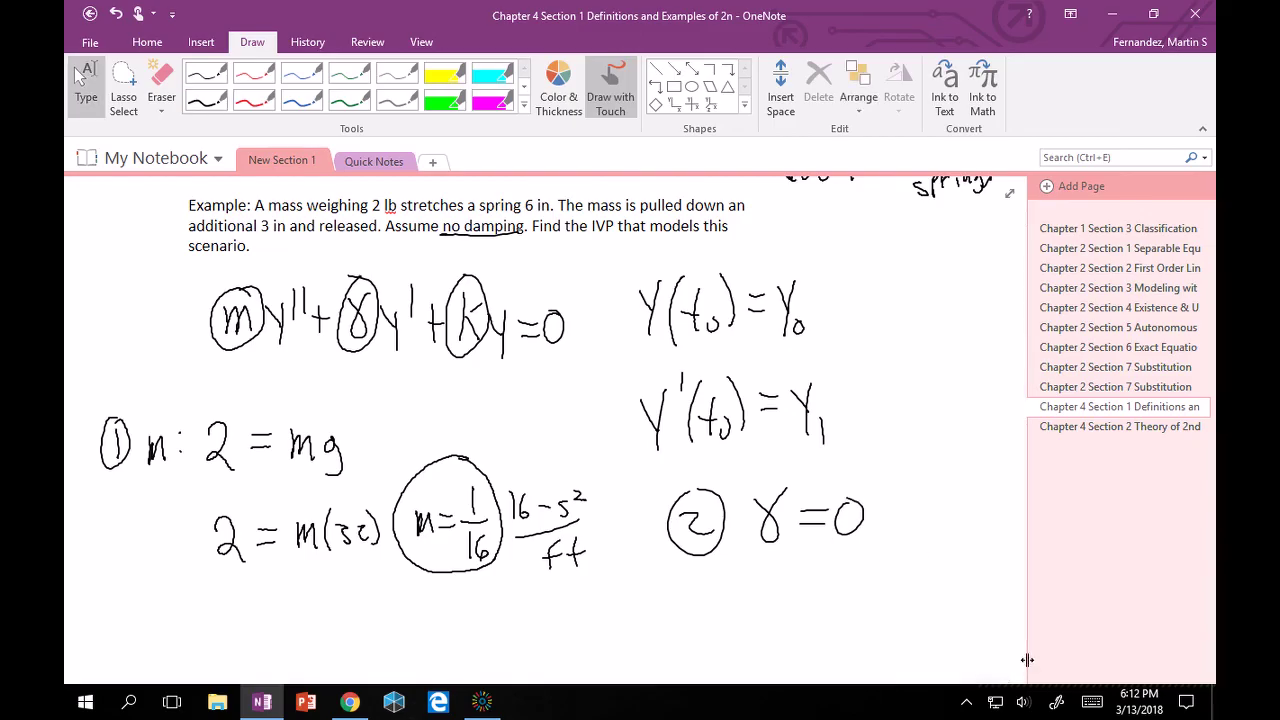
Scroll down and write circled step 3 with Fs = ky.
scroll(1019, 660, down, 3)
scroll(1019, 660, down, 3)
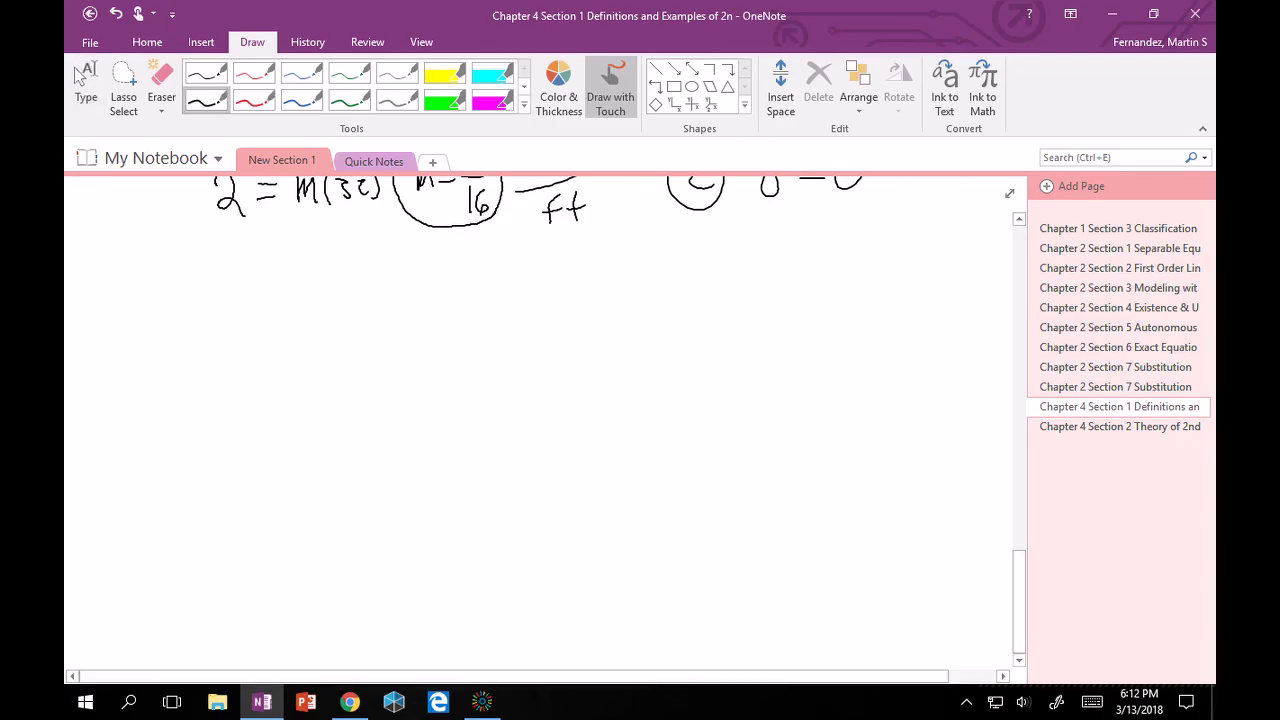
drag(128, 284, 132, 314)
mouse_move(142, 263)
mouse_down()
mouse_move(122, 322)
mouse_move(142, 263)
mouse_up()
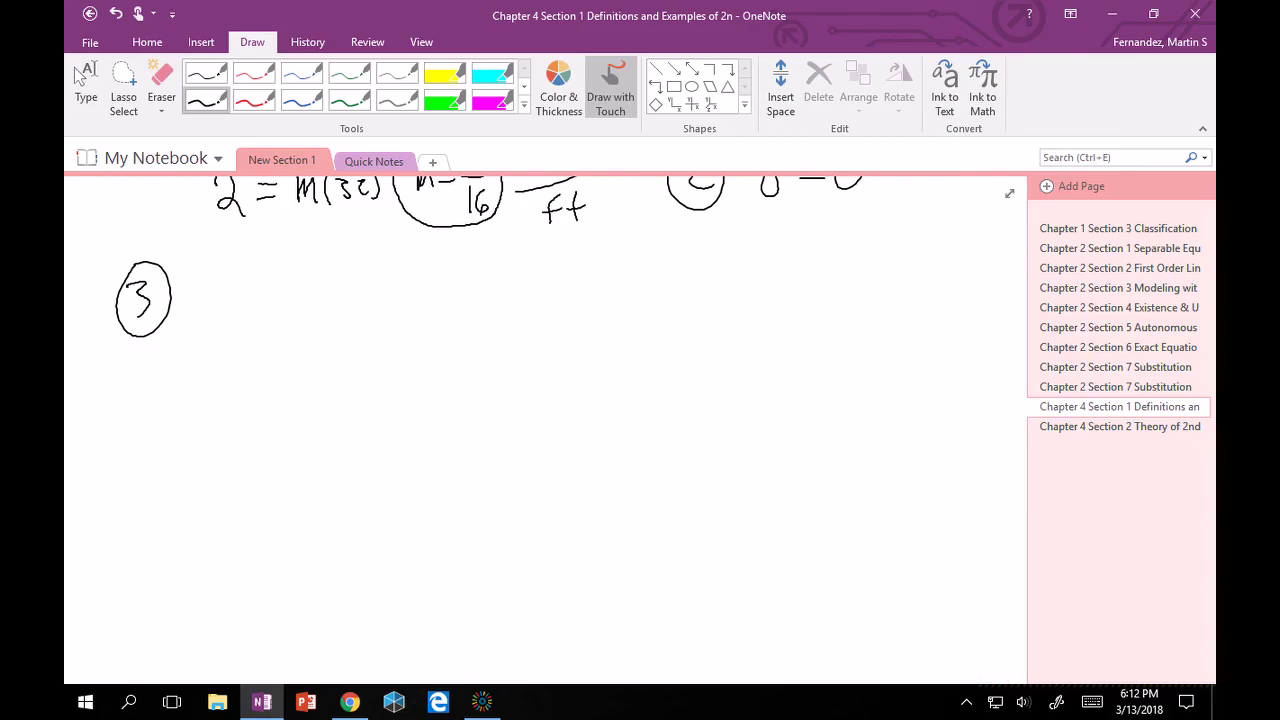
mouse_move(206, 282)
mouse_down()
mouse_move(209, 320)
mouse_move(225, 278)
mouse_up()
mouse_move(206, 299)
mouse_down()
mouse_move(218, 297)
mouse_move(231, 327)
mouse_move(268, 304)
mouse_up()
mouse_move(251, 297)
mouse_down()
mouse_move(269, 294)
mouse_move(287, 317)
mouse_up()
drag(290, 303, 314, 308)
drag(322, 290, 320, 326)
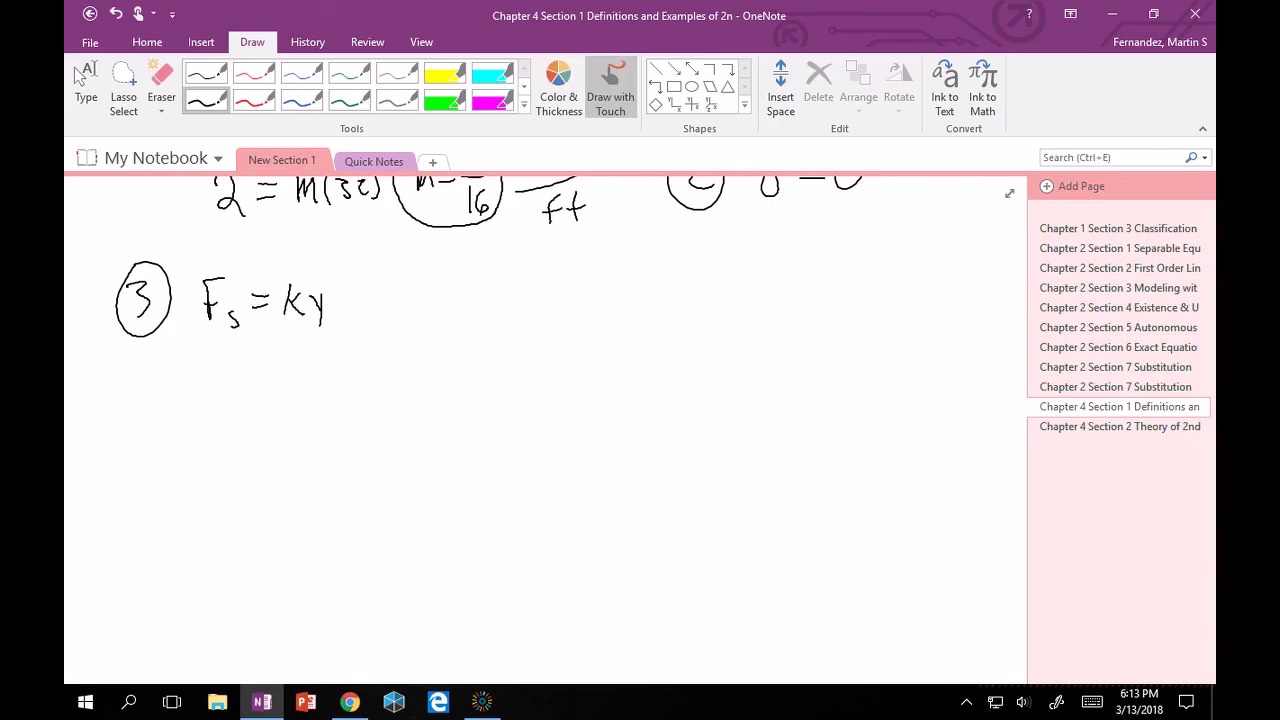
Write 2 = k(6 in / 12 in) below Fs = ky.
mouse_move(224, 402)
mouse_down()
mouse_move(229, 436)
mouse_move(247, 443)
mouse_move(288, 427)
mouse_up()
drag(258, 414, 288, 411)
mouse_move(302, 402)
mouse_down()
mouse_move(302, 438)
mouse_move(318, 436)
mouse_move(306, 422)
mouse_up()
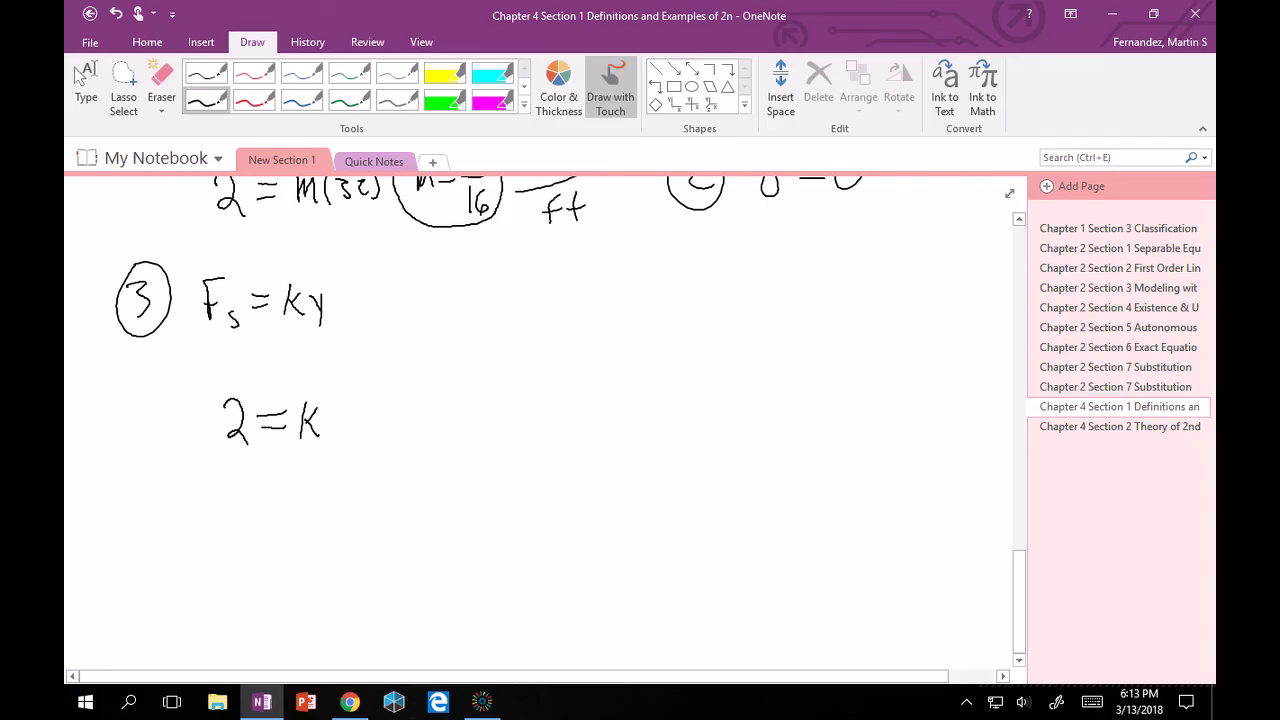
drag(342, 386, 342, 466)
mouse_move(364, 390)
mouse_down()
mouse_move(358, 414)
mouse_move(376, 414)
mouse_up()
mouse_move(382, 406)
mouse_down()
mouse_move(380, 424)
mouse_move(400, 417)
mouse_up()
mouse_move(360, 440)
mouse_down()
mouse_move(362, 462)
mouse_move(402, 462)
mouse_up()
mouse_move(404, 382)
mouse_down()
mouse_move(422, 455)
mouse_move(466, 427)
mouse_up()
Conclude with ⇒ k = 4 lb/ft and circle the k = 4 result.
drag(445, 416, 511, 437)
mouse_move(522, 404)
mouse_down()
mouse_move(512, 437)
mouse_move(545, 422)
mouse_move(549, 433)
mouse_move(581, 425)
mouse_up()
drag(579, 398, 578, 439)
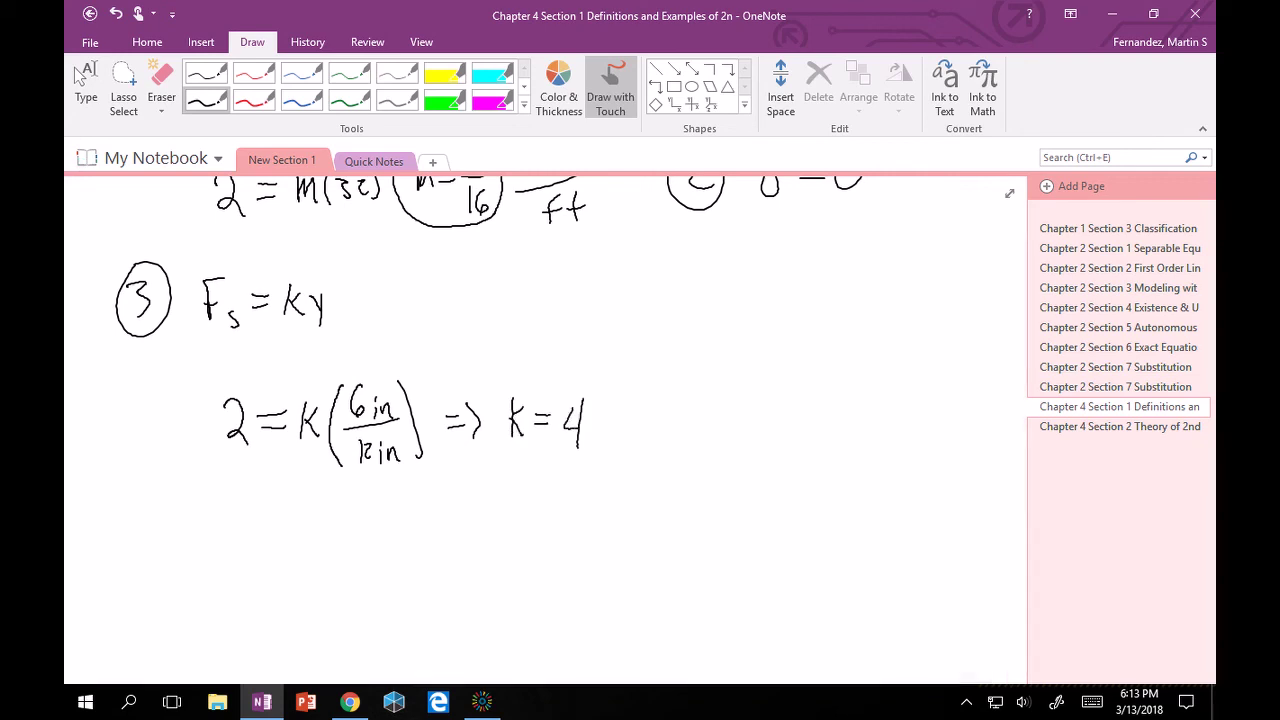
mouse_move(606, 410)
mouse_down()
mouse_move(639, 375)
mouse_move(648, 418)
mouse_move(622, 460)
mouse_up()
drag(614, 442, 646, 455)
drag(639, 442, 653, 441)
mouse_move(572, 374)
mouse_down()
mouse_move(496, 433)
mouse_move(561, 453)
mouse_move(598, 437)
mouse_move(548, 372)
mouse_up()
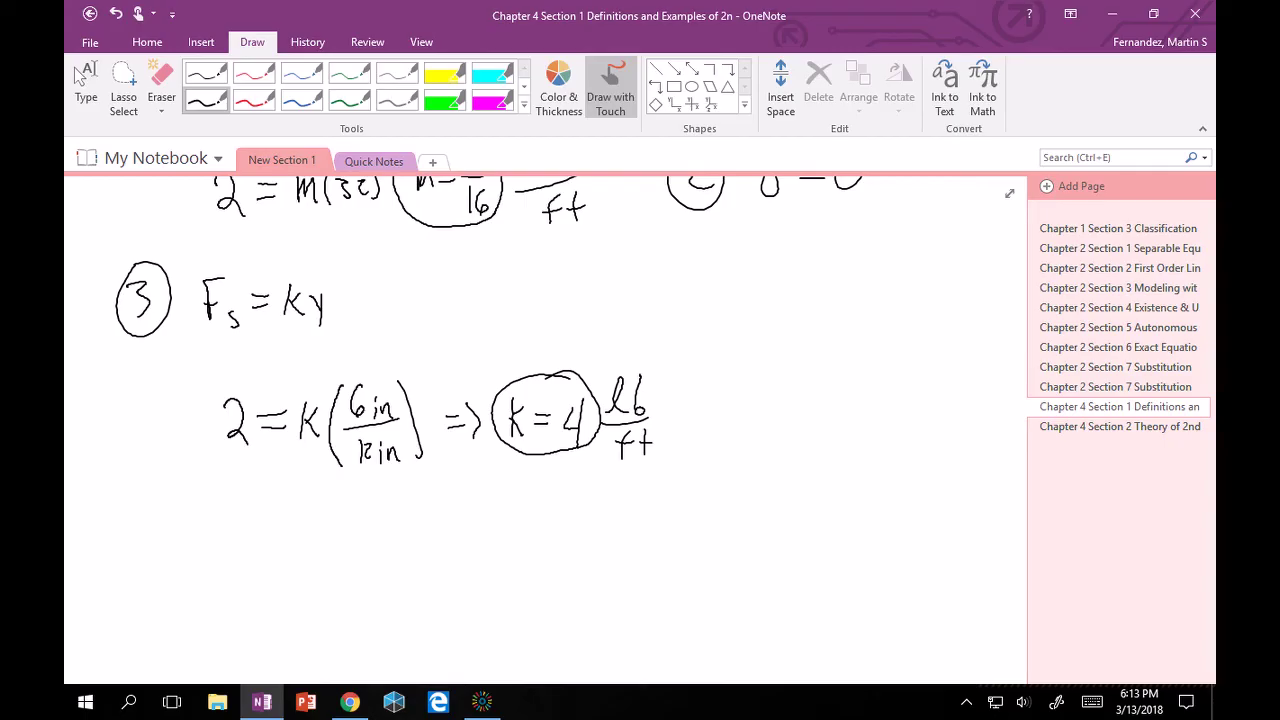
Scroll down and handwrite (1/16)y'' + 4y = 0 in black ink under the k = 4 line.
click(80, 75)
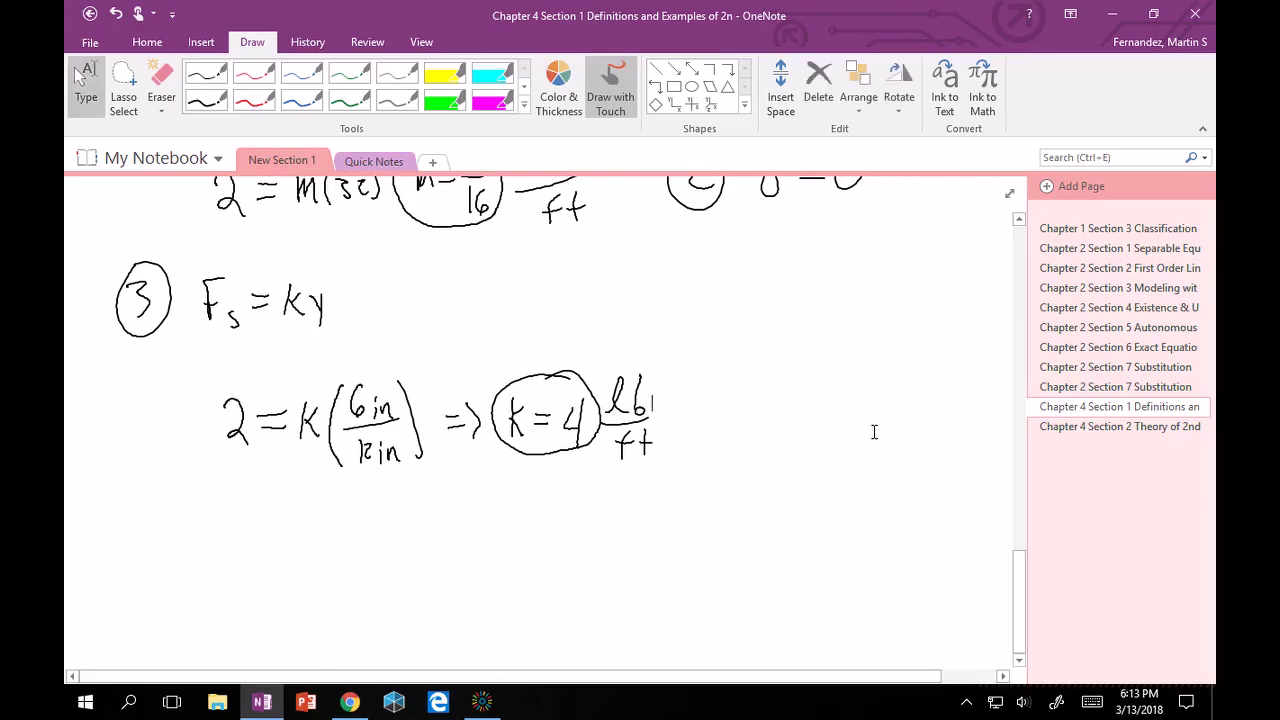
scroll(1025, 672, down, 3)
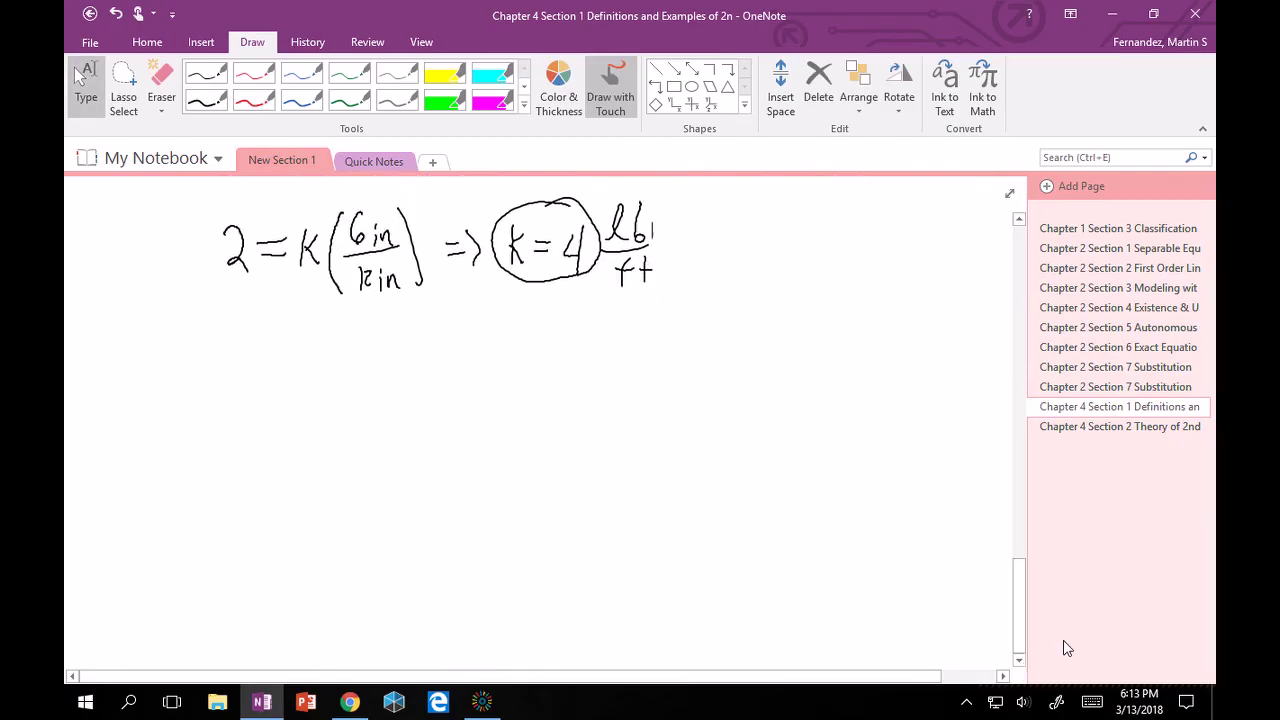
click(206, 100)
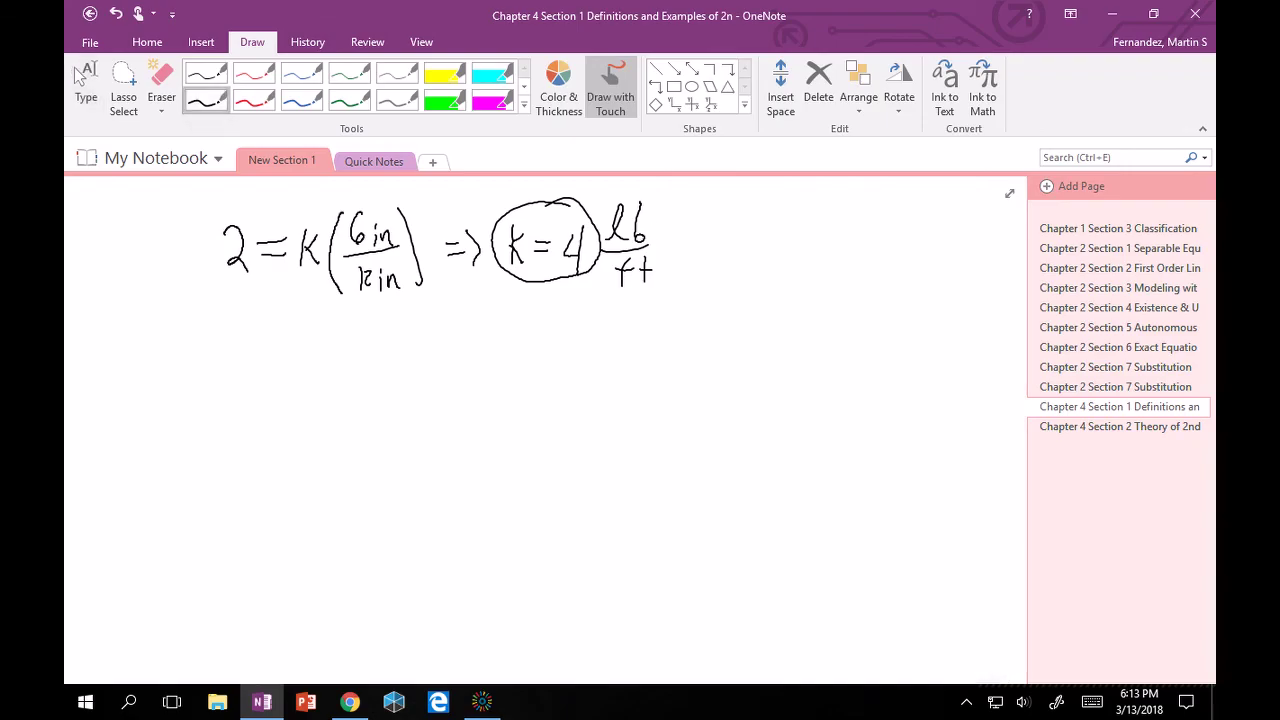
mouse_move(215, 364)
mouse_down()
mouse_move(215, 402)
mouse_move(240, 406)
mouse_up()
drag(207, 418, 214, 450)
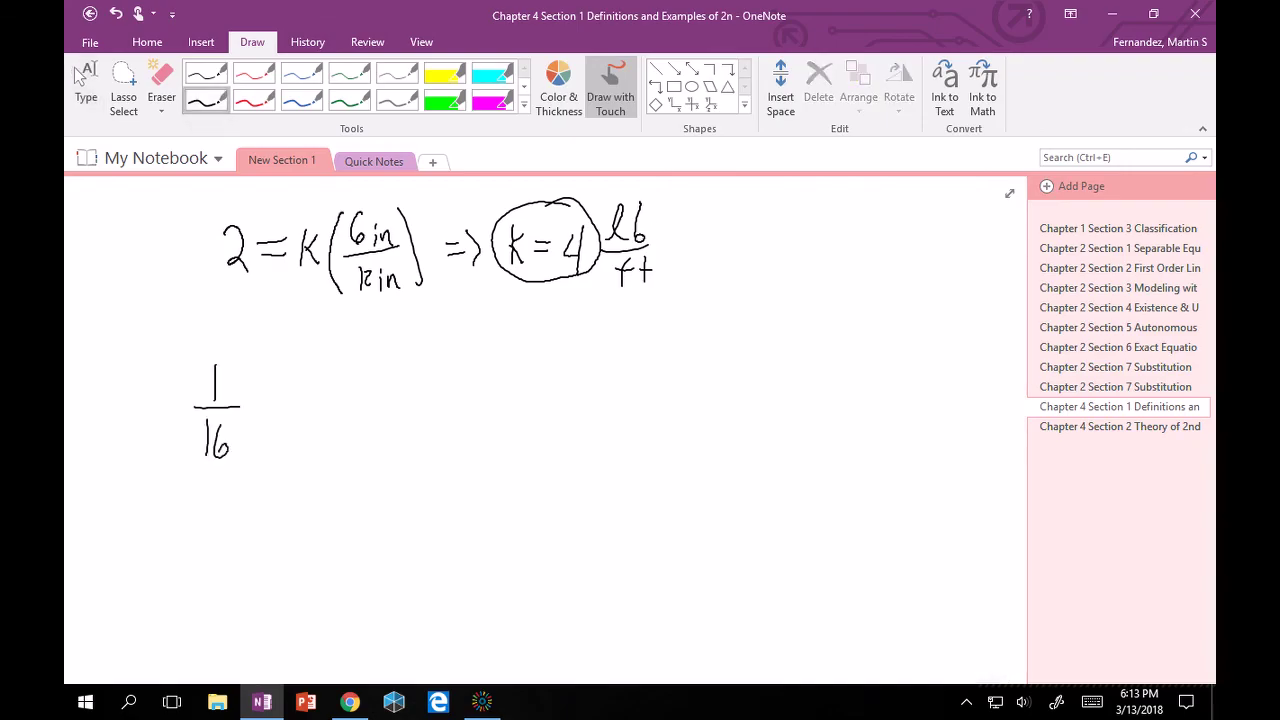
drag(257, 399, 267, 456)
drag(288, 379, 286, 412)
mouse_move(302, 367)
mouse_down()
mouse_move(300, 410)
mouse_move(330, 432)
mouse_up()
mouse_move(320, 419)
mouse_down()
mouse_move(354, 406)
mouse_move(364, 437)
mouse_up()
drag(379, 407, 392, 453)
drag(412, 430, 431, 431)
drag(408, 418, 447, 406)
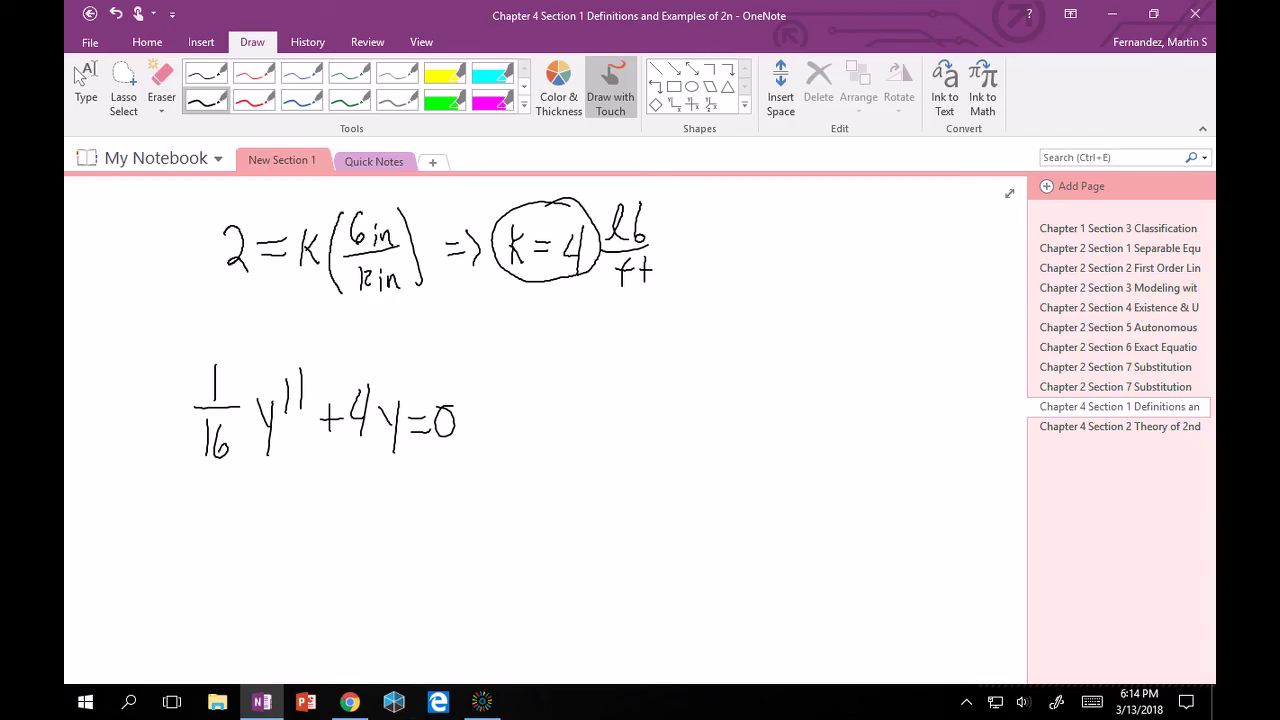
Write the circled initial condition Y(0) = 3 in / 12 in = 1/4.
drag(606, 379, 617, 431)
mouse_move(645, 367)
mouse_down()
mouse_move(643, 431)
mouse_move(654, 394)
mouse_move(670, 420)
mouse_move(724, 382)
mouse_move(780, 392)
mouse_up()
mouse_move(737, 414)
mouse_down()
mouse_move(740, 435)
mouse_move(767, 434)
mouse_up()
mouse_move(775, 430)
mouse_down()
mouse_move(781, 419)
mouse_move(787, 433)
mouse_up()
drag(797, 405, 820, 391)
drag(852, 363, 852, 394)
mouse_move(840, 401)
mouse_down()
mouse_move(862, 398)
mouse_move(850, 438)
mouse_up()
drag(854, 418, 856, 455)
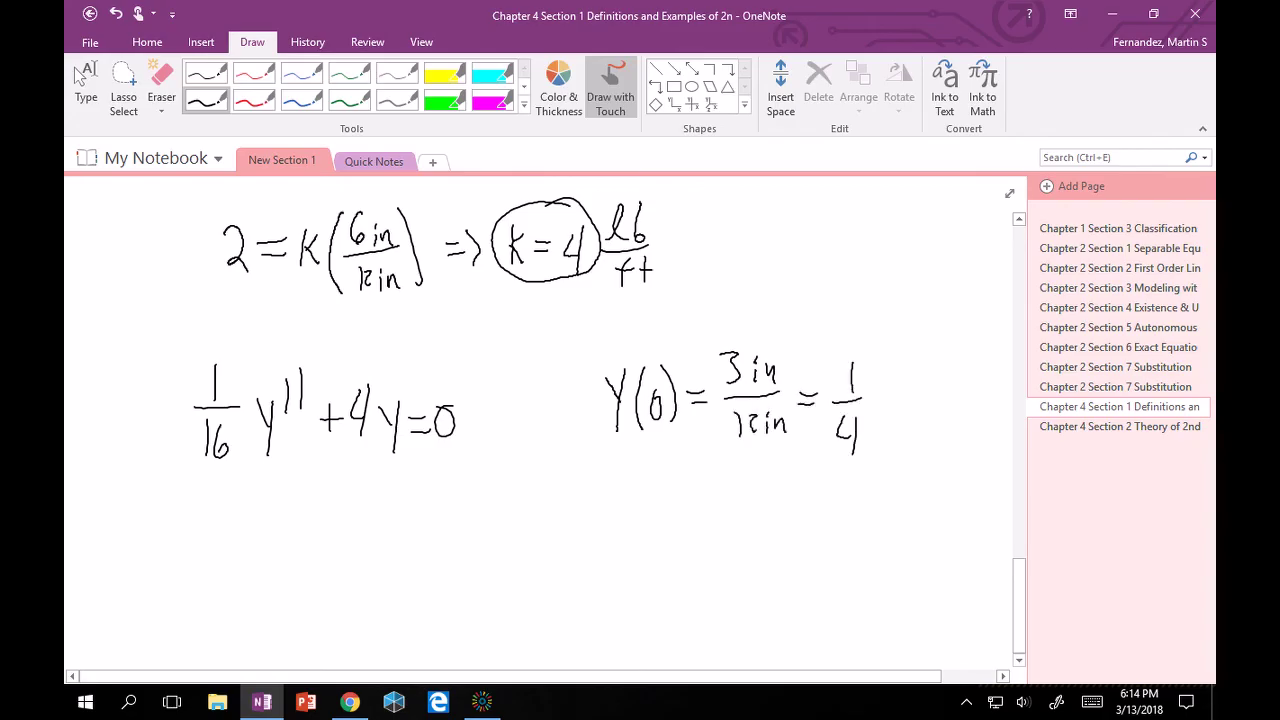
mouse_move(860, 337)
mouse_down()
mouse_move(760, 334)
mouse_move(582, 424)
mouse_move(846, 494)
mouse_move(858, 336)
mouse_up()
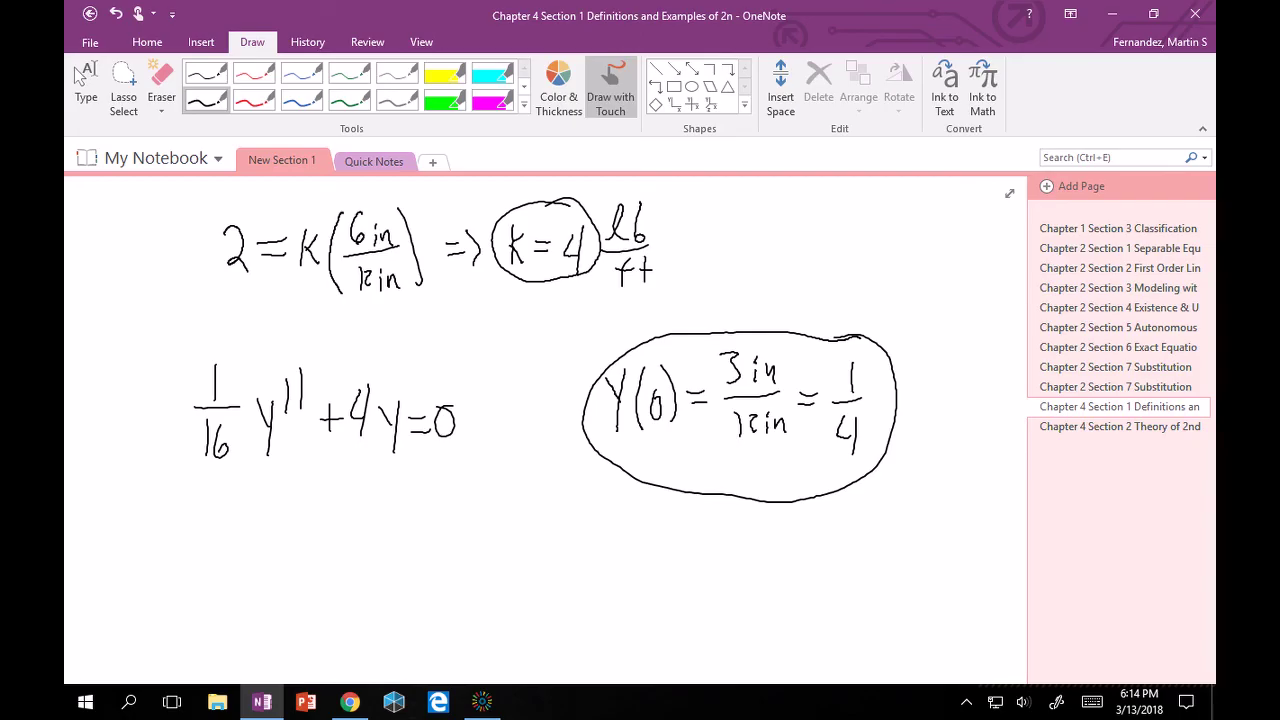
Add the circled condition y'(0) = 0 and box the equation (1/16)y'' + 4y = 0.
drag(591, 534, 606, 563)
drag(614, 529, 602, 589)
mouse_move(626, 515)
mouse_down()
mouse_move(631, 584)
mouse_move(645, 551)
mouse_move(659, 587)
mouse_move(704, 556)
mouse_up()
drag(686, 563, 707, 562)
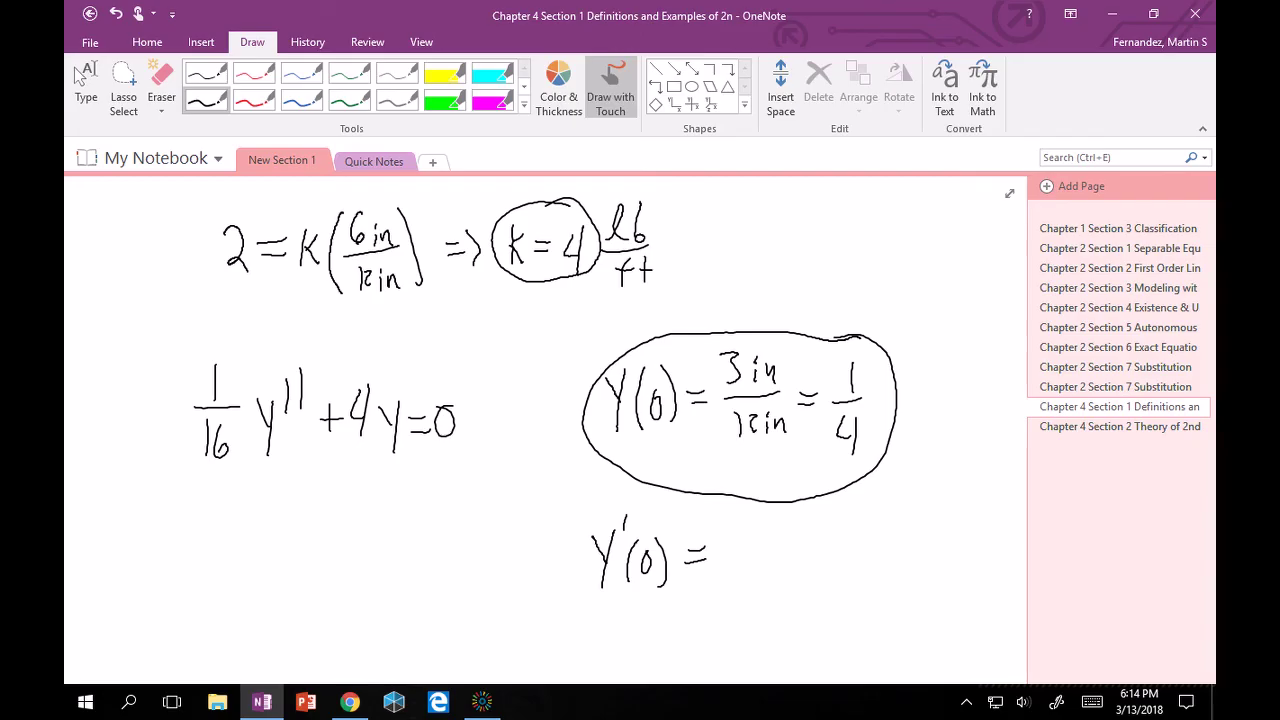
mouse_move(734, 537)
mouse_down()
mouse_move(748, 536)
mouse_move(733, 529)
mouse_up()
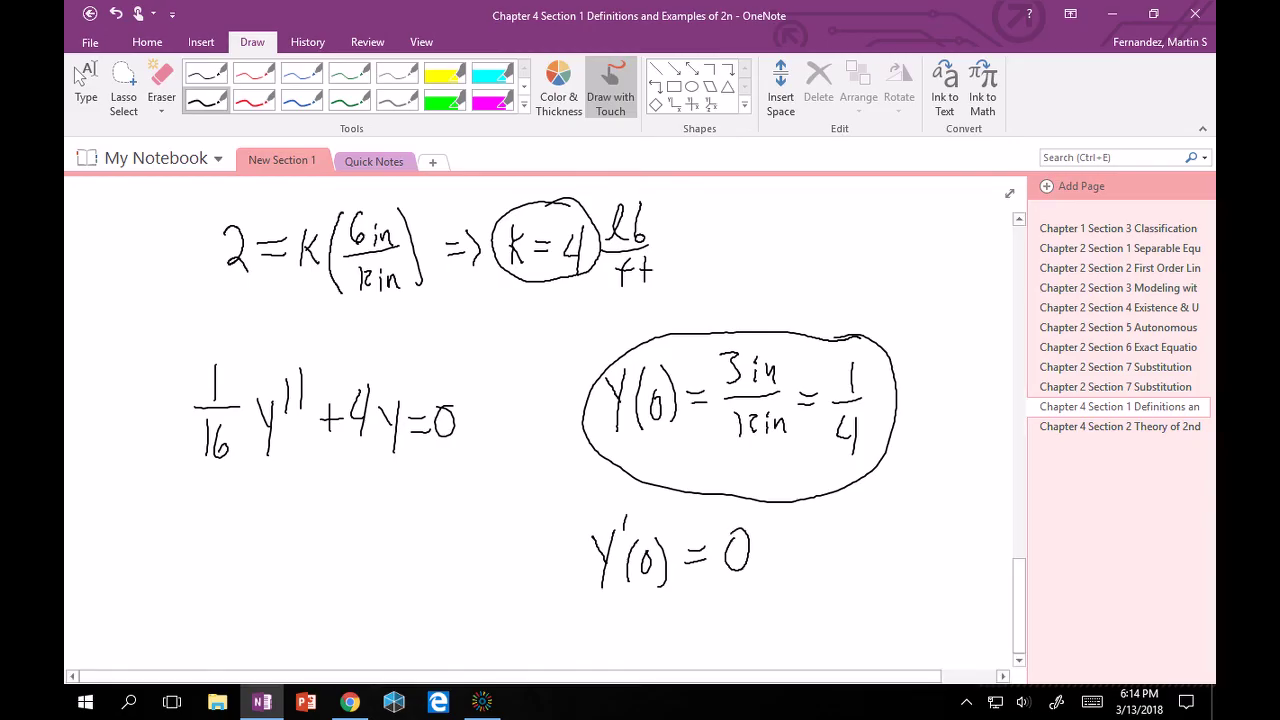
mouse_move(682, 490)
mouse_down()
mouse_move(600, 606)
mouse_move(725, 502)
mouse_up()
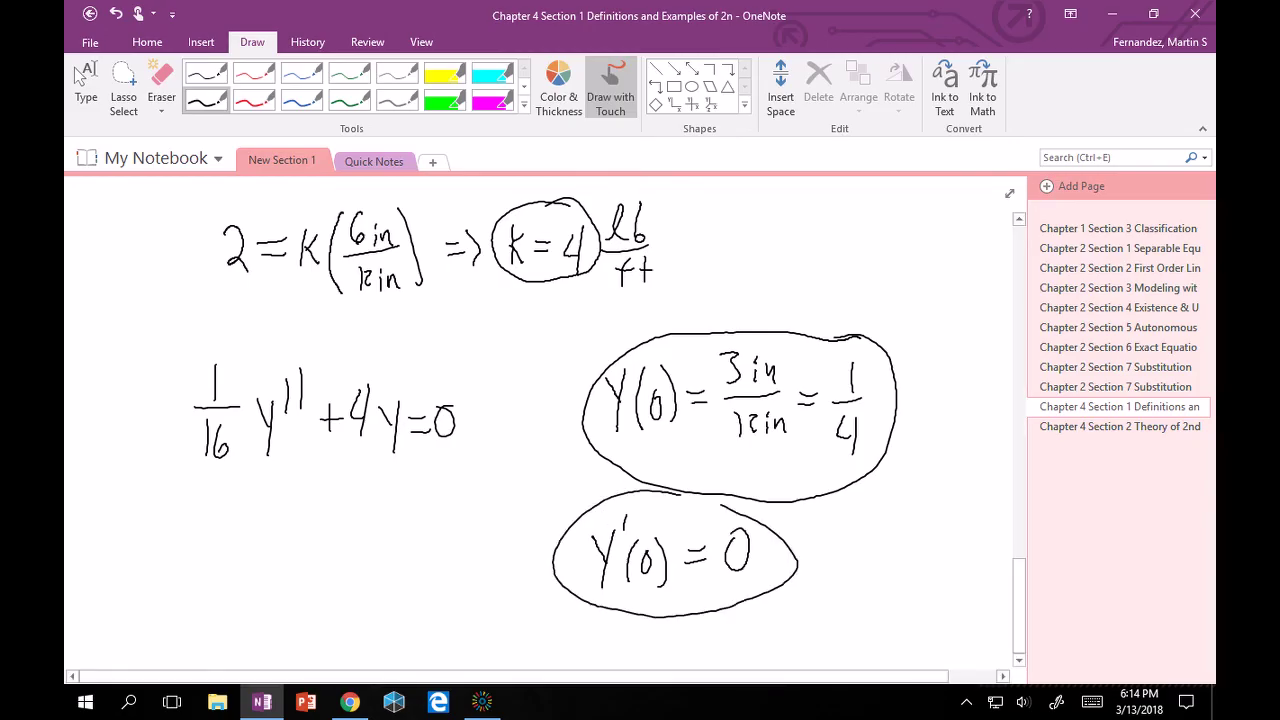
mouse_move(177, 332)
mouse_down()
mouse_move(160, 497)
mouse_move(500, 357)
mouse_move(175, 331)
mouse_up()
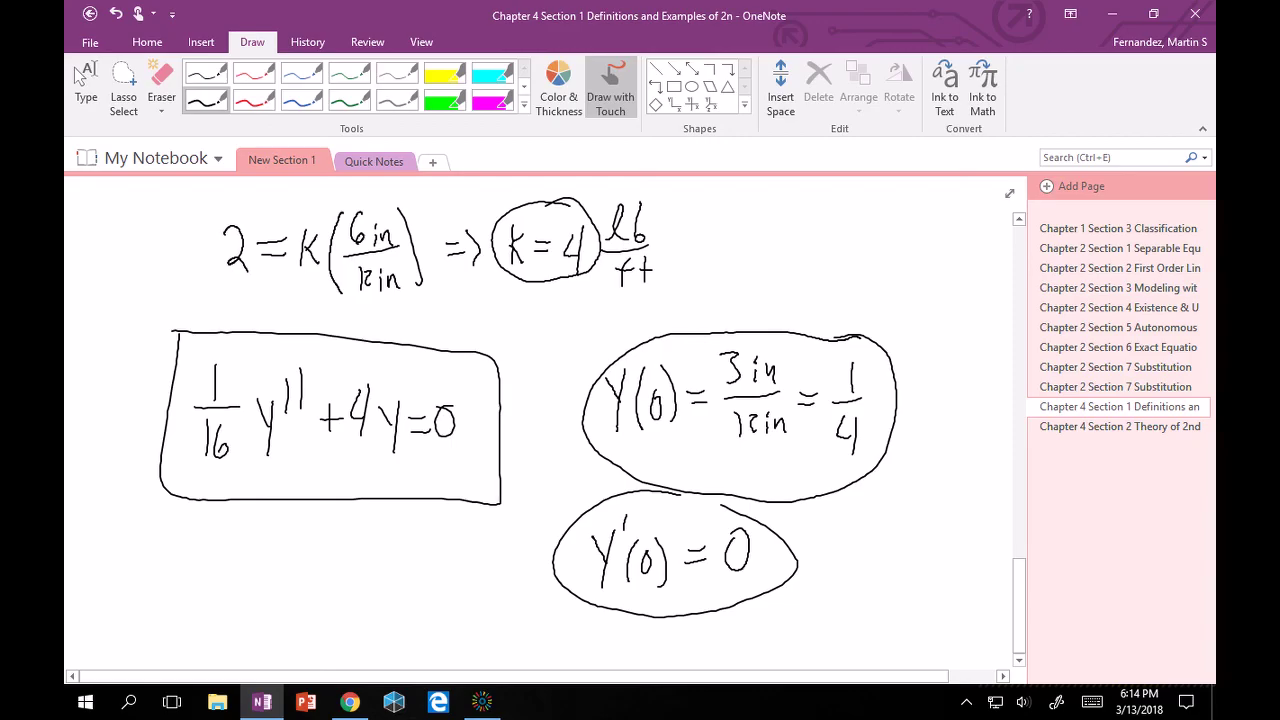